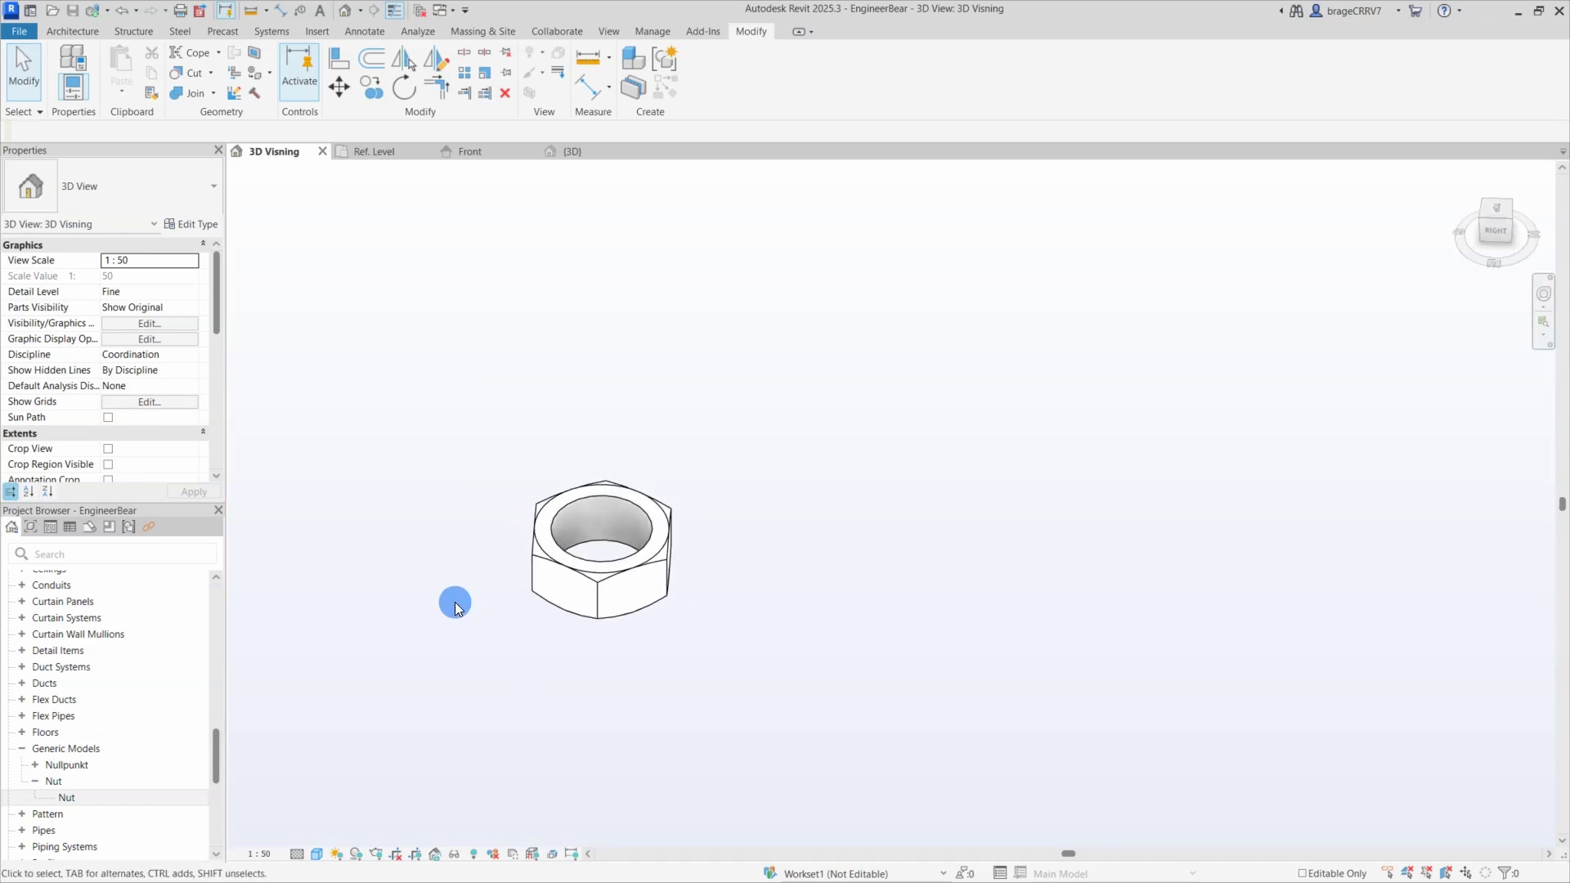
# Orbit the nut in its 3D view, then return to the Ref. Level plan showing the Nut width = 30 dimensions
pyautogui.click(581, 152)
pyautogui.keyDown('shift'); pyautogui.moveTo(711, 589); pyautogui.dragTo(709, 530, button='middle'); pyautogui.keyUp('shift')
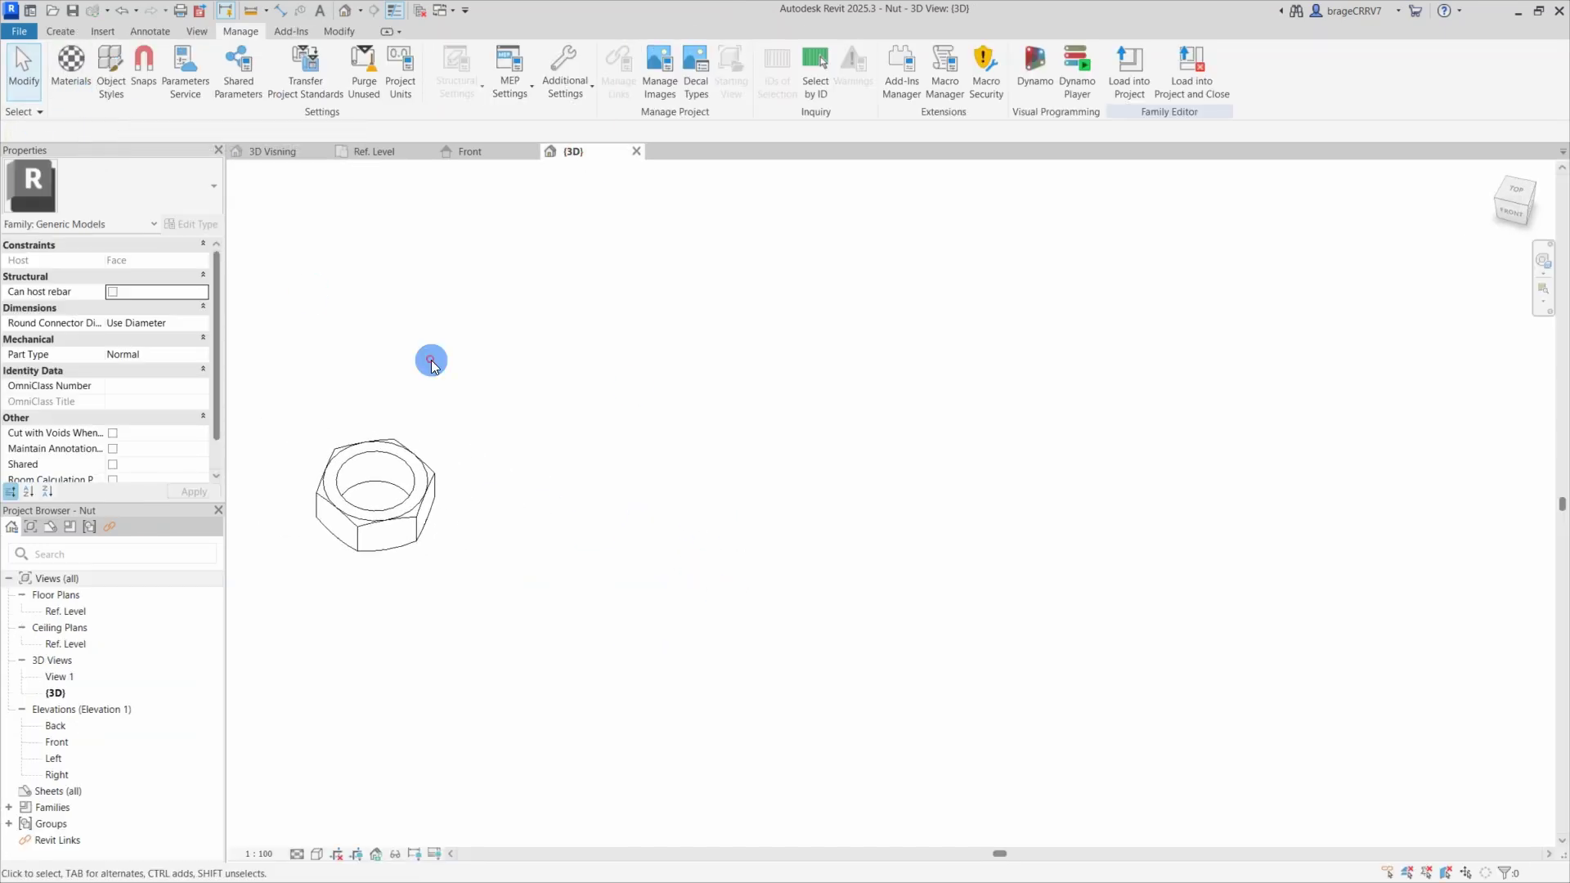
pyautogui.click(373, 152)
pyautogui.scroll(-3, 494, 458)
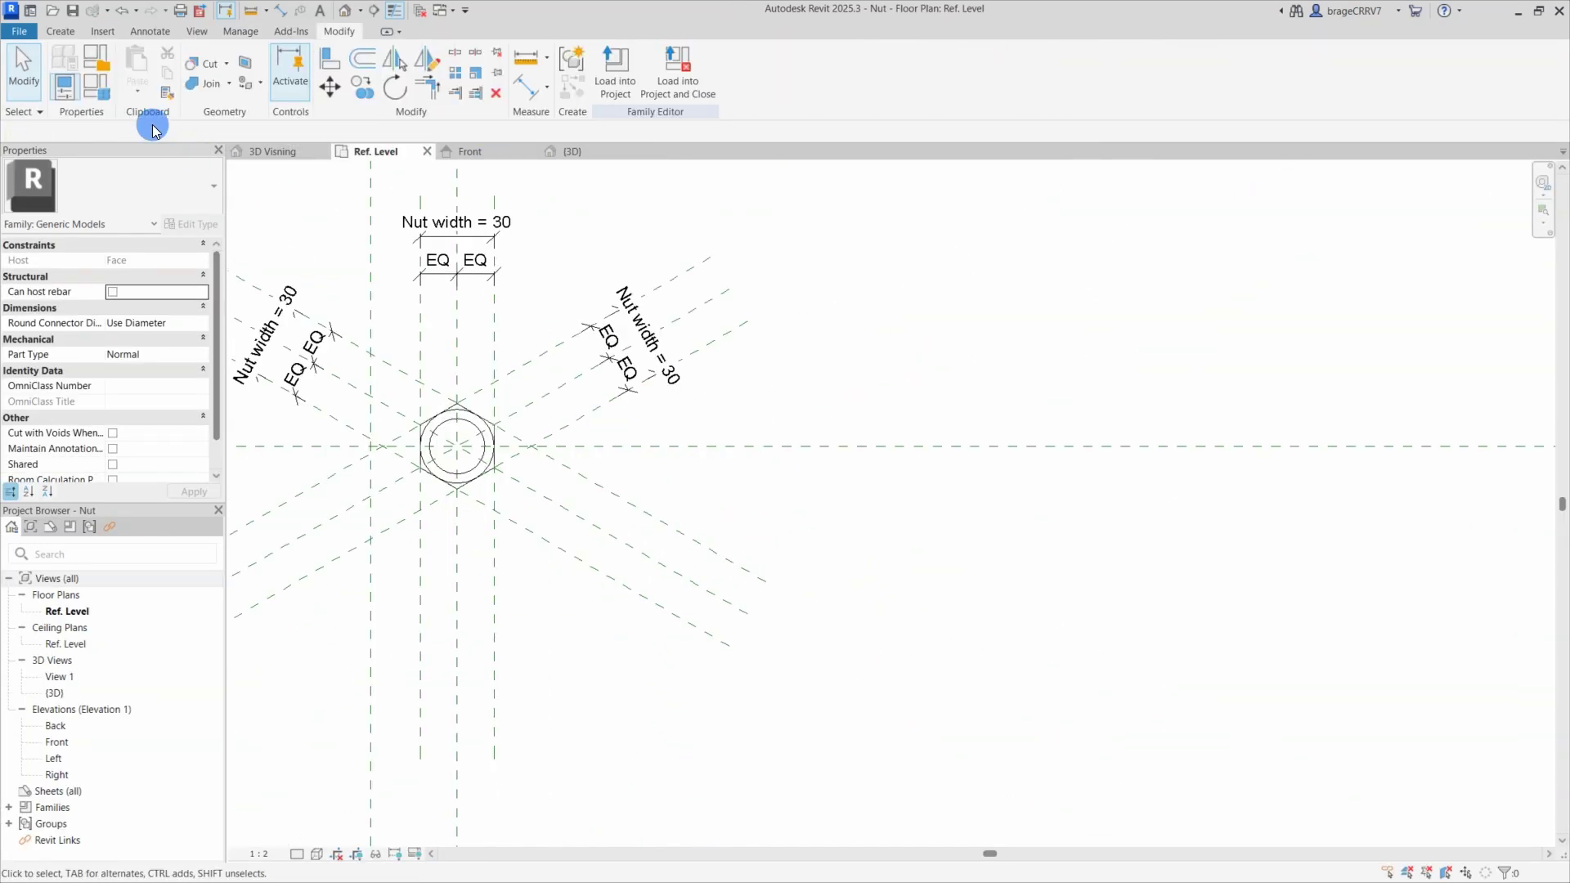
# Add a new Yes/No type parameter named Hole in Family Types
pyautogui.click(95, 86)
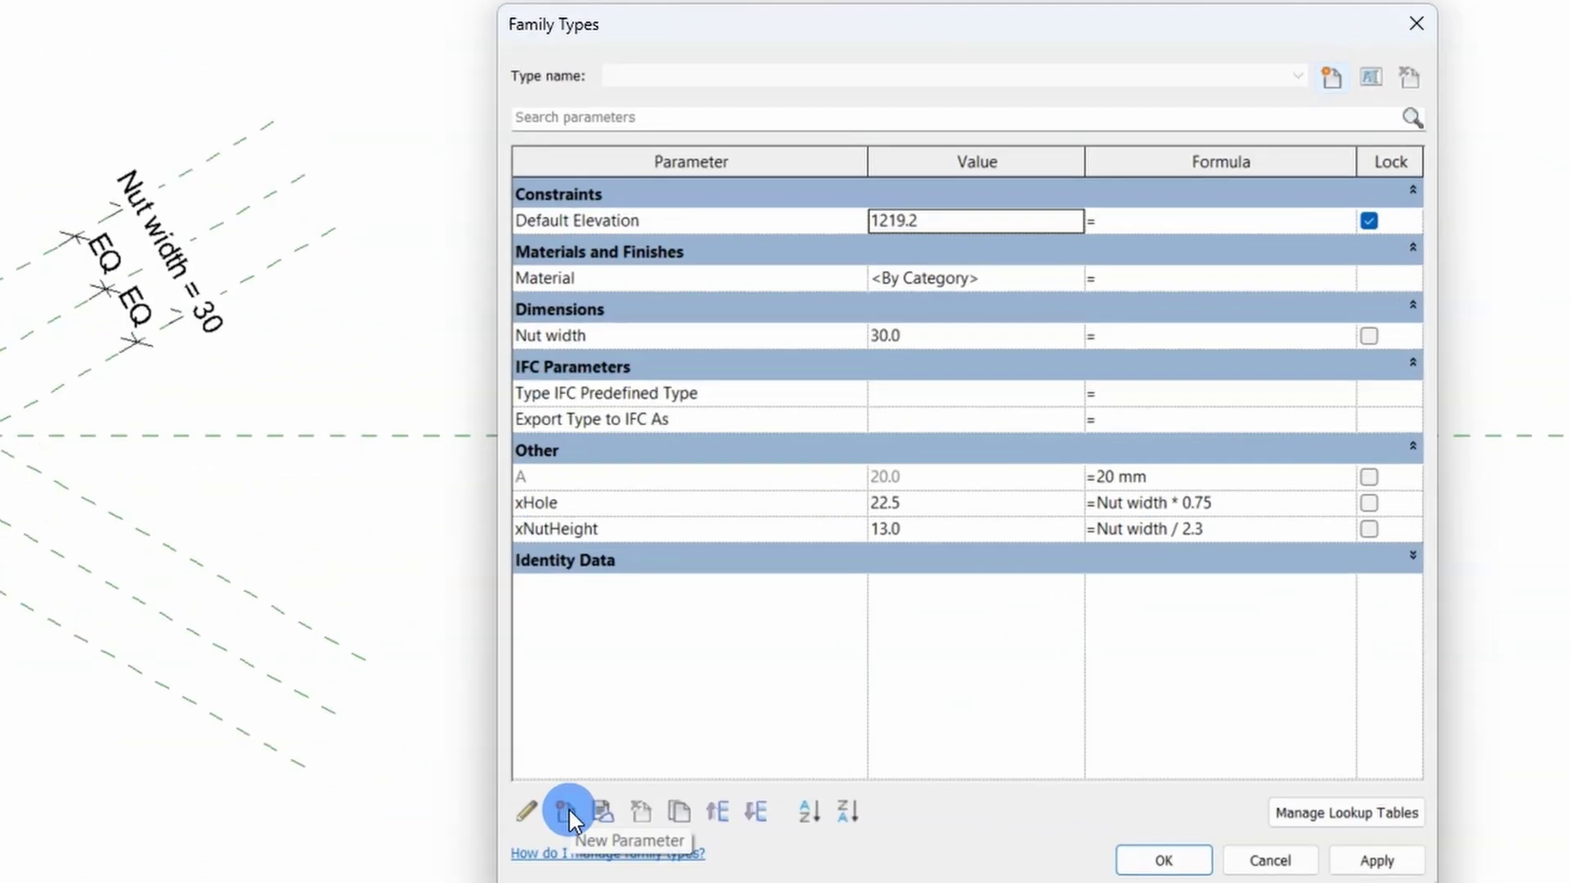
pyautogui.click(566, 812)
pyautogui.write('Hole')
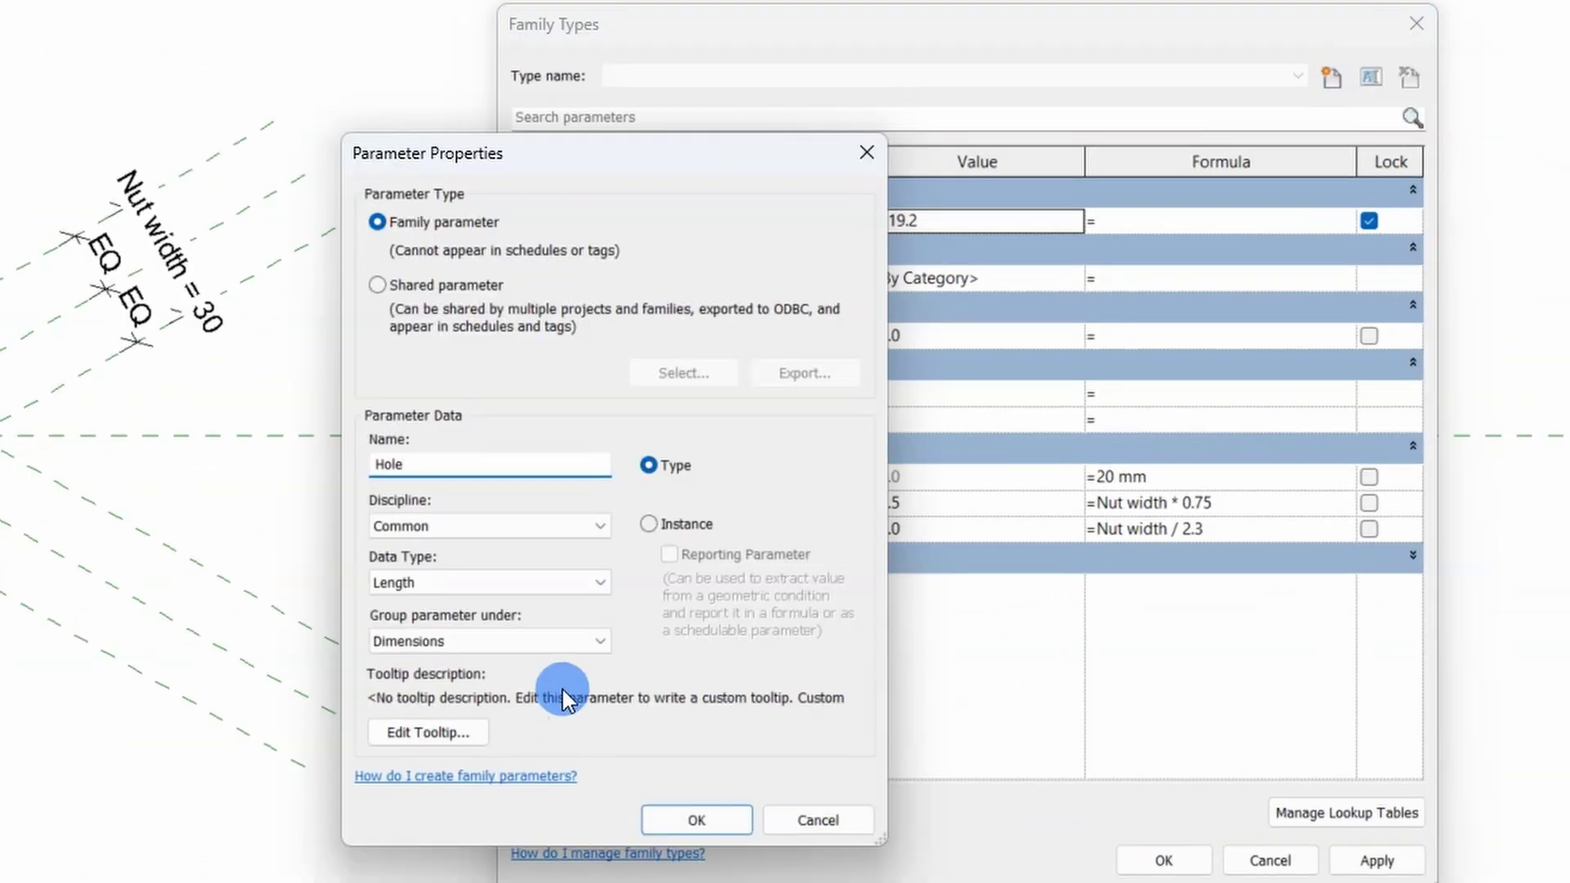
pyautogui.click(474, 582)
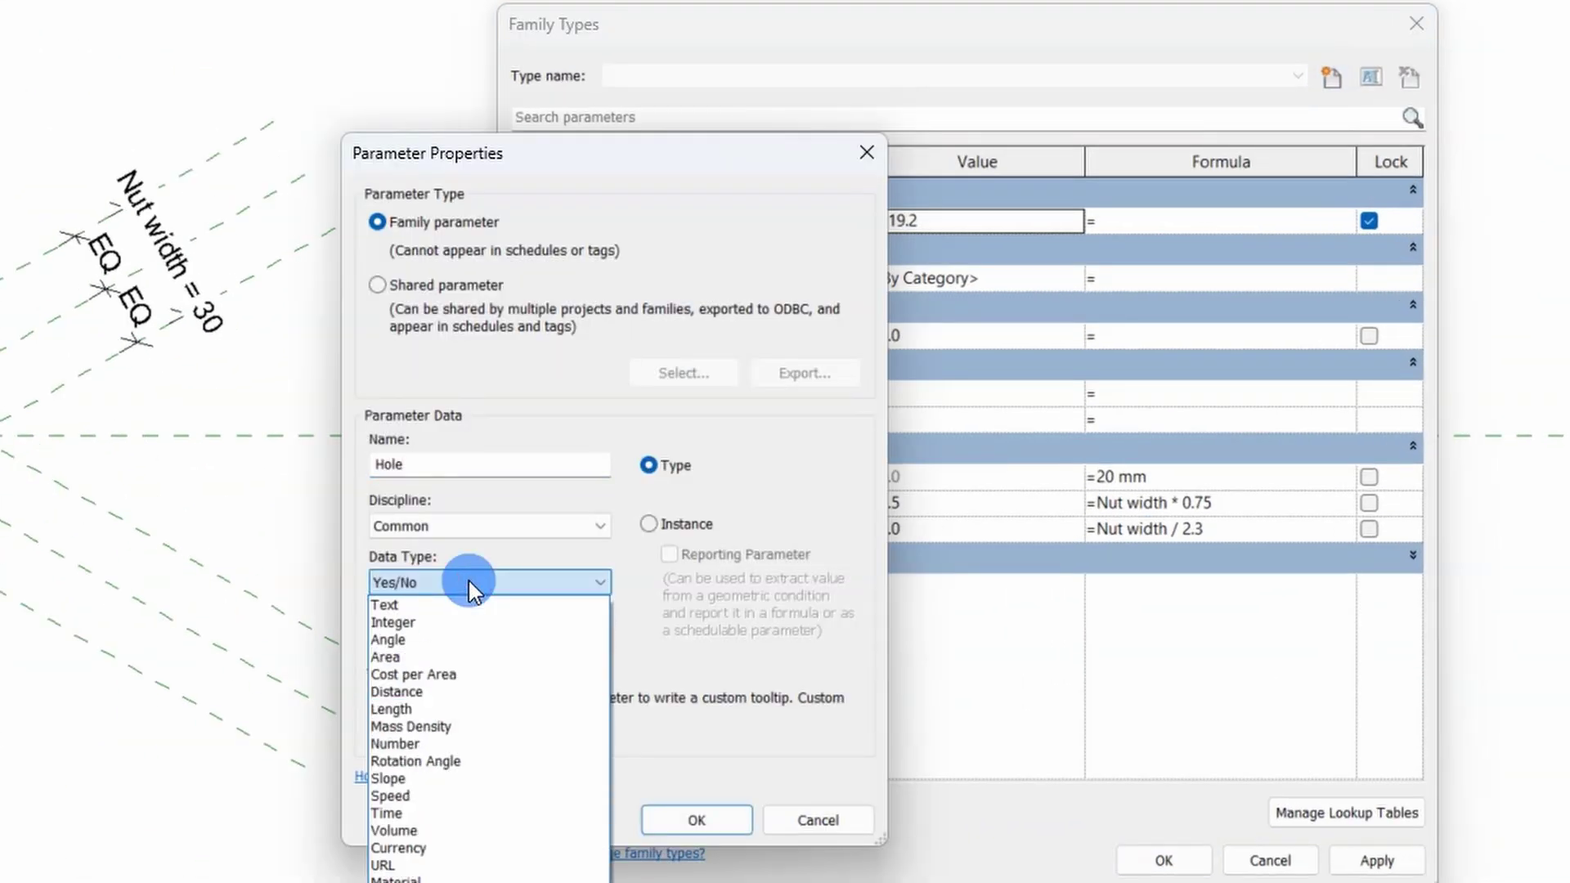
pyautogui.click(473, 582)
pyautogui.click(696, 820)
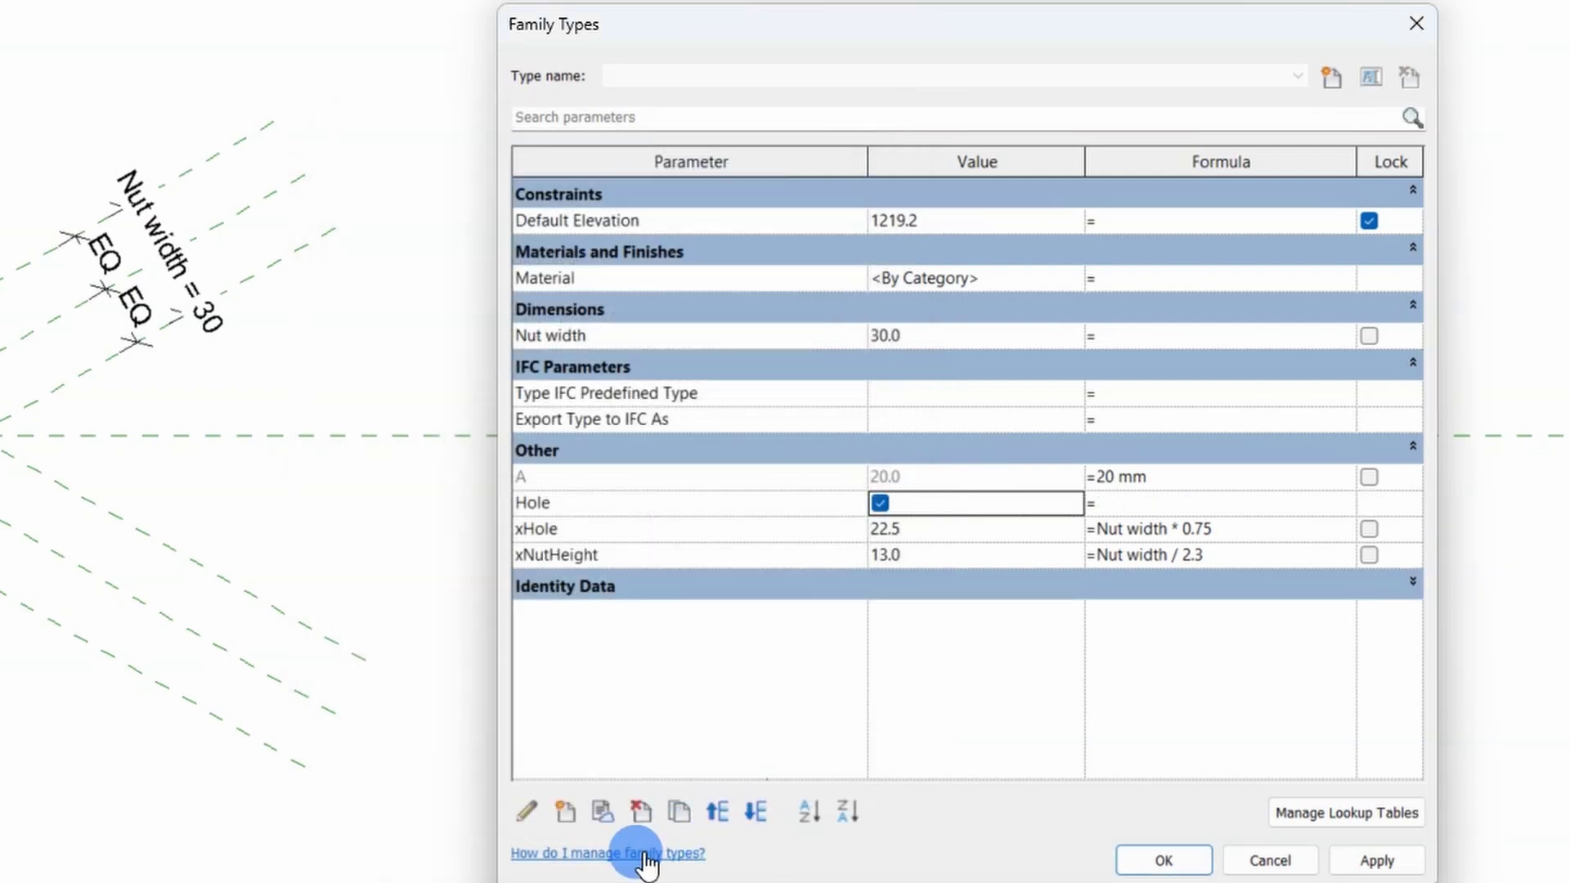
# Regroup Hole under Dimensions and move its row below Nut width
pyautogui.click(530, 814)
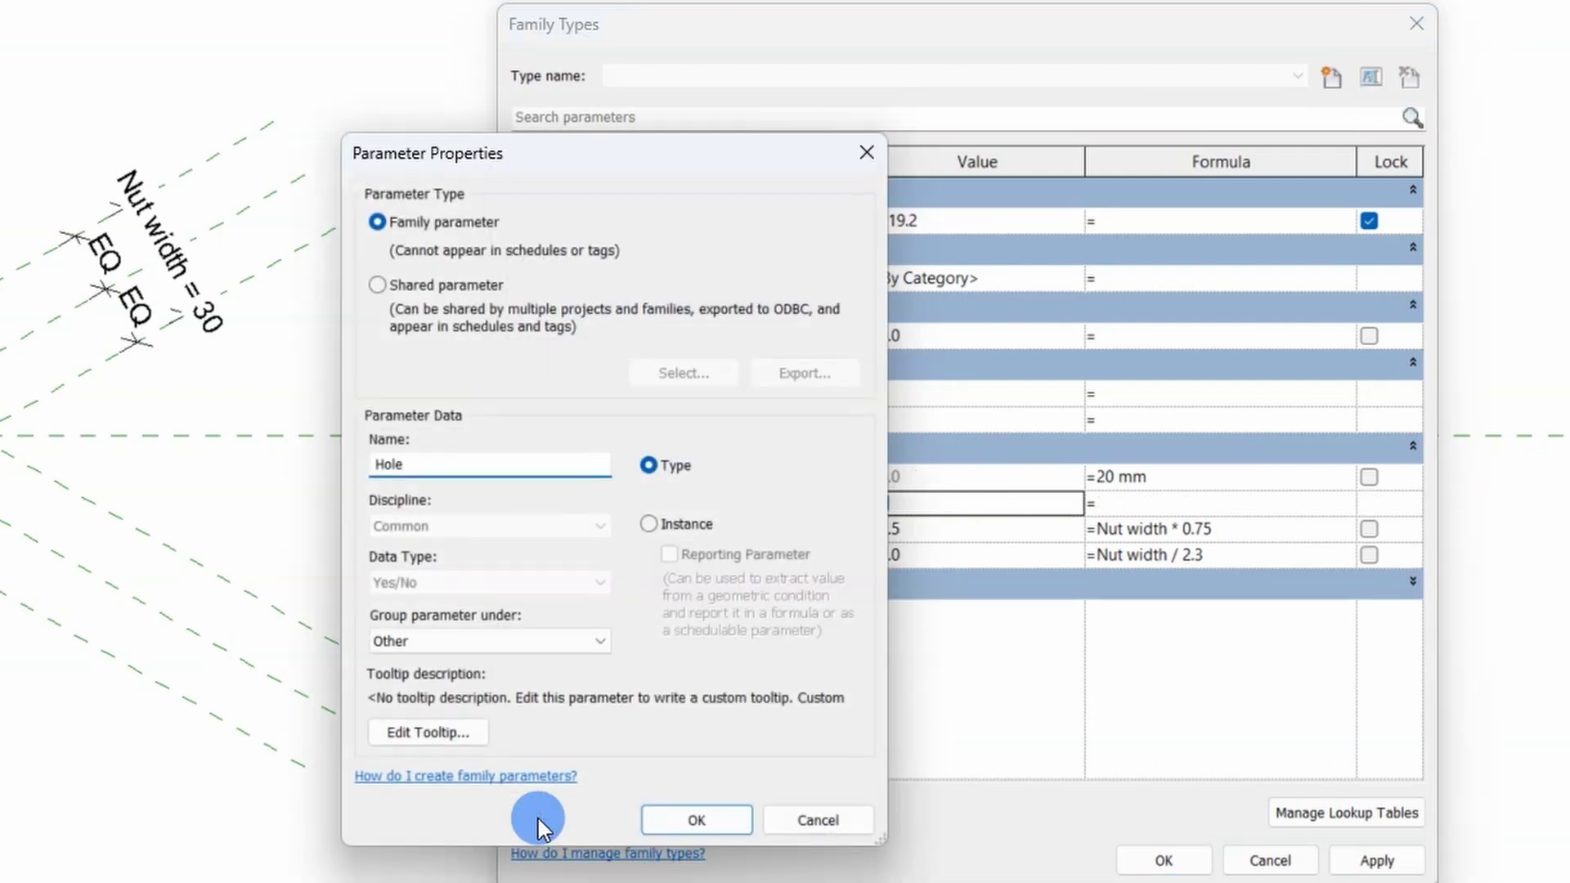
pyautogui.click(420, 641)
pyautogui.press('d')
pyautogui.press('Return')
pyautogui.click(428, 641)
pyautogui.press('d')
pyautogui.press('Return')
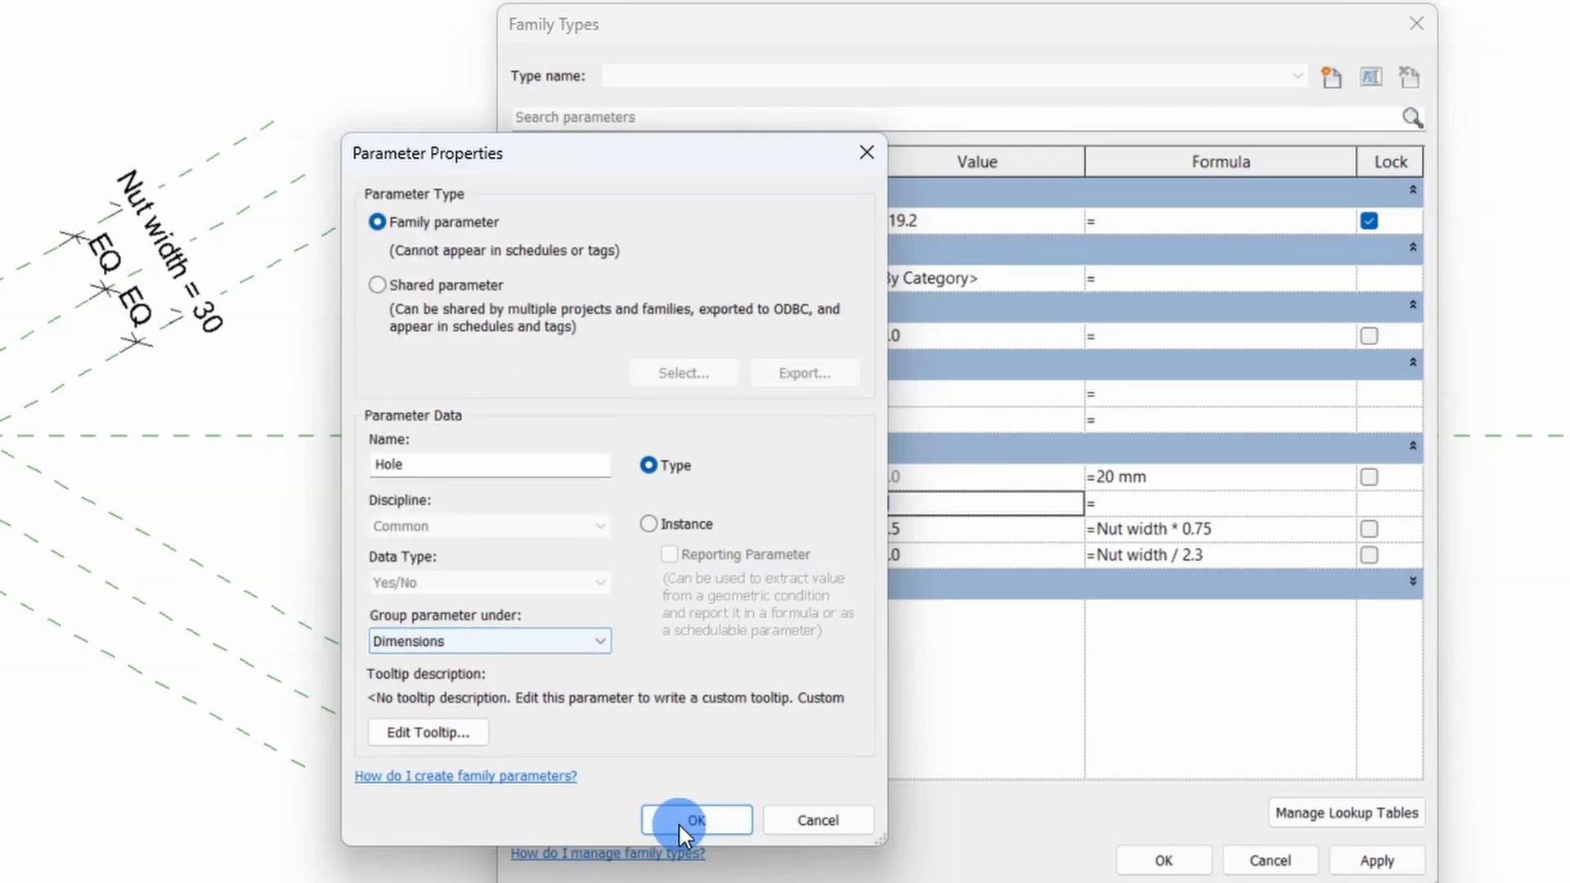
pyautogui.click(691, 820)
pyautogui.click(564, 812)
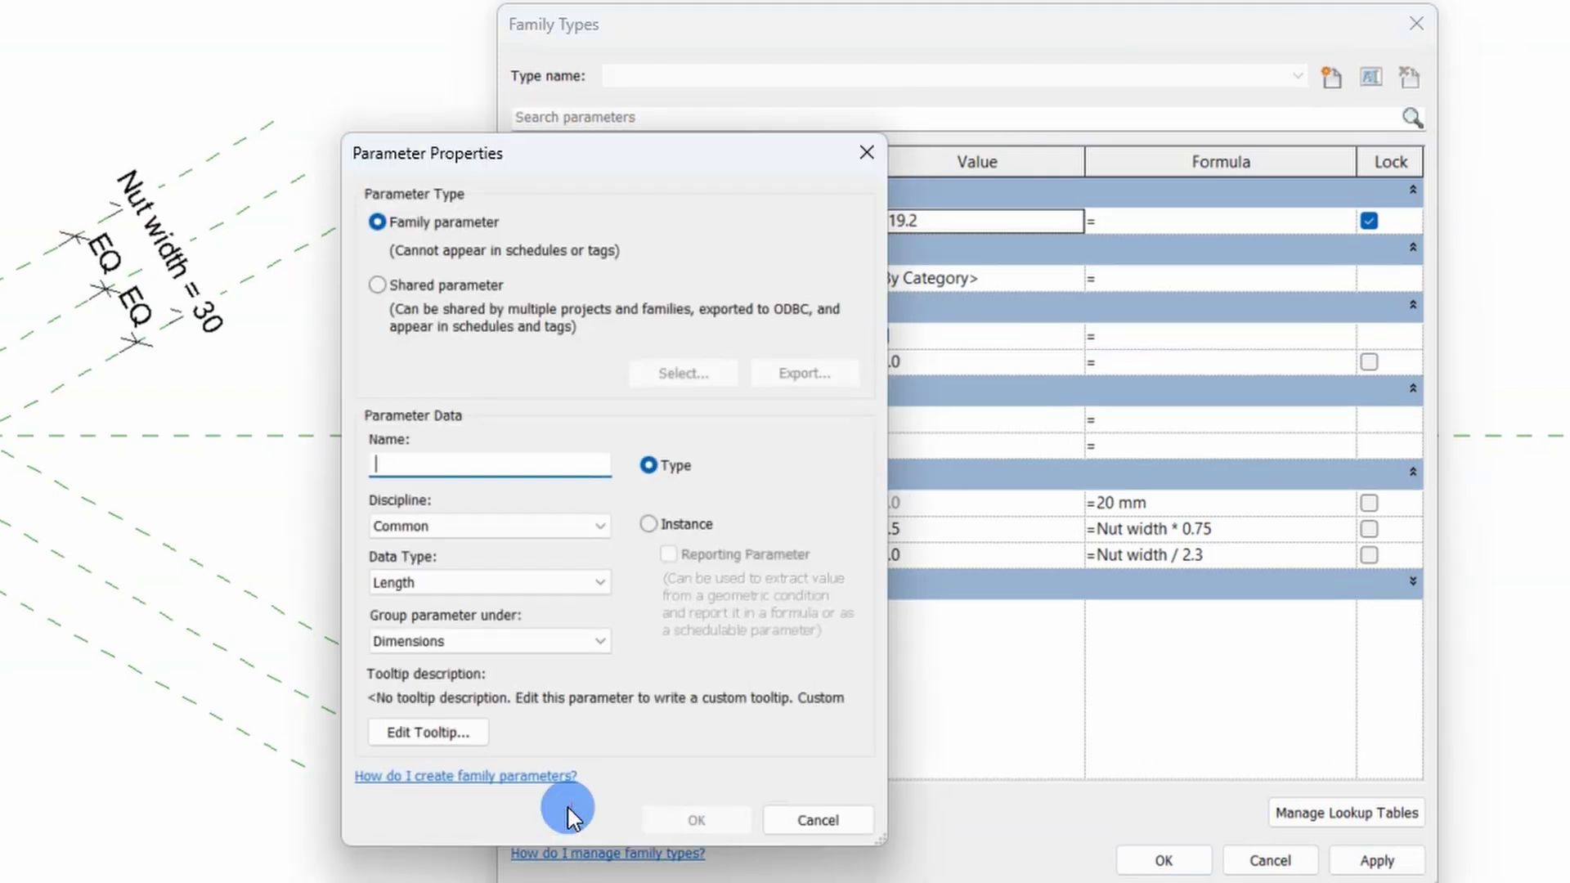
pyautogui.click(824, 817)
pyautogui.click(573, 339)
pyautogui.click(755, 811)
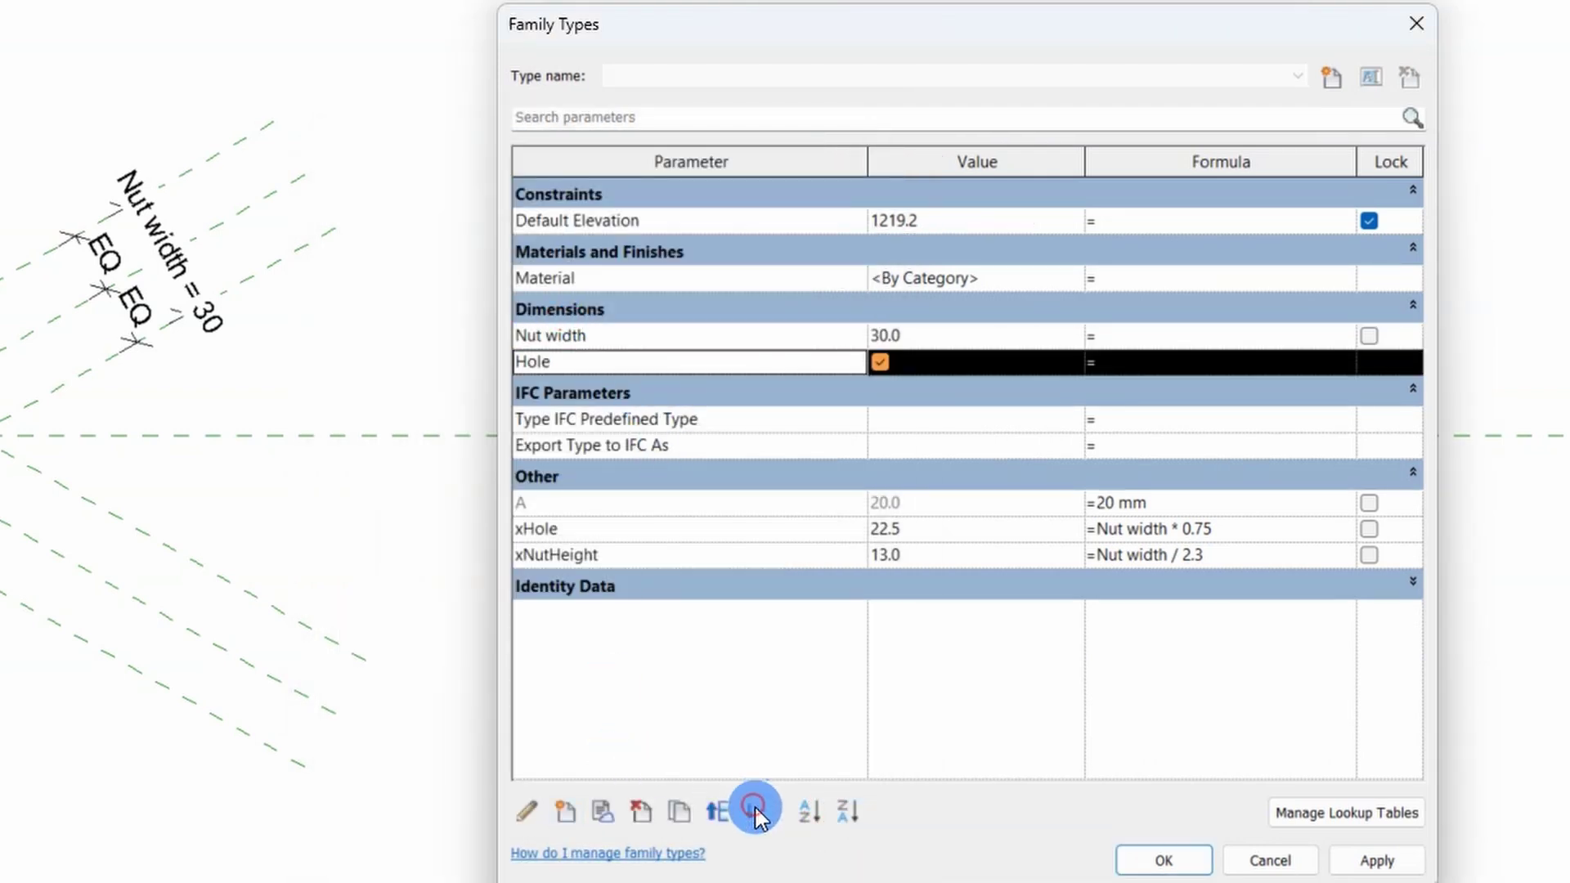
# Create a Yes/No type parameter named Height grouped under Data
pyautogui.click(562, 812)
pyautogui.click(470, 464)
pyautogui.write('Height')
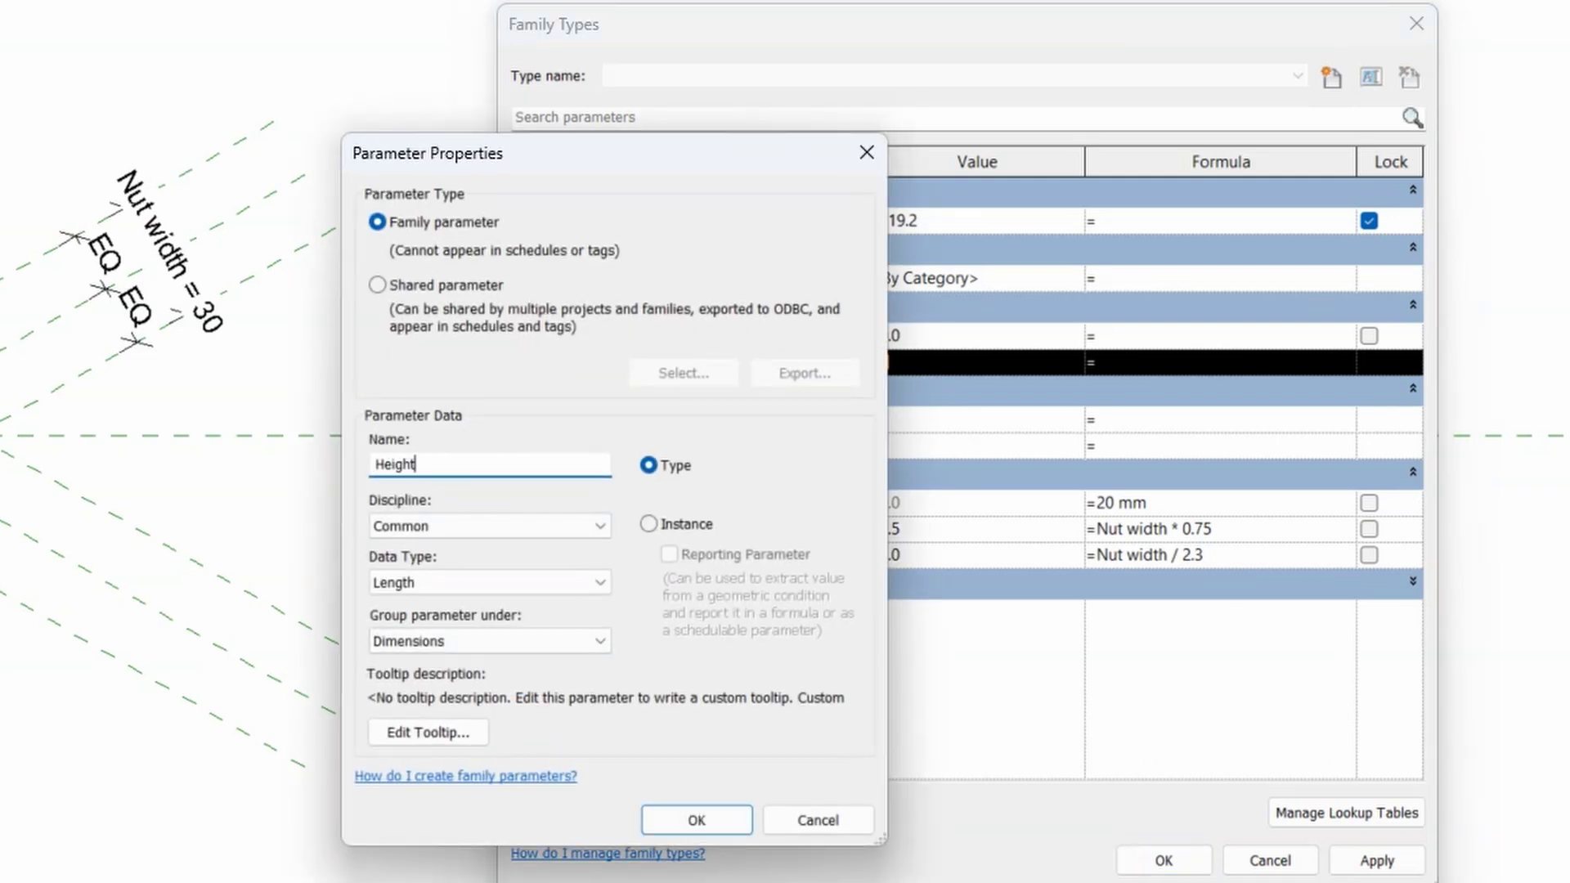
pyautogui.click(480, 639)
pyautogui.scroll(1, 480, 638)
pyautogui.click(488, 650)
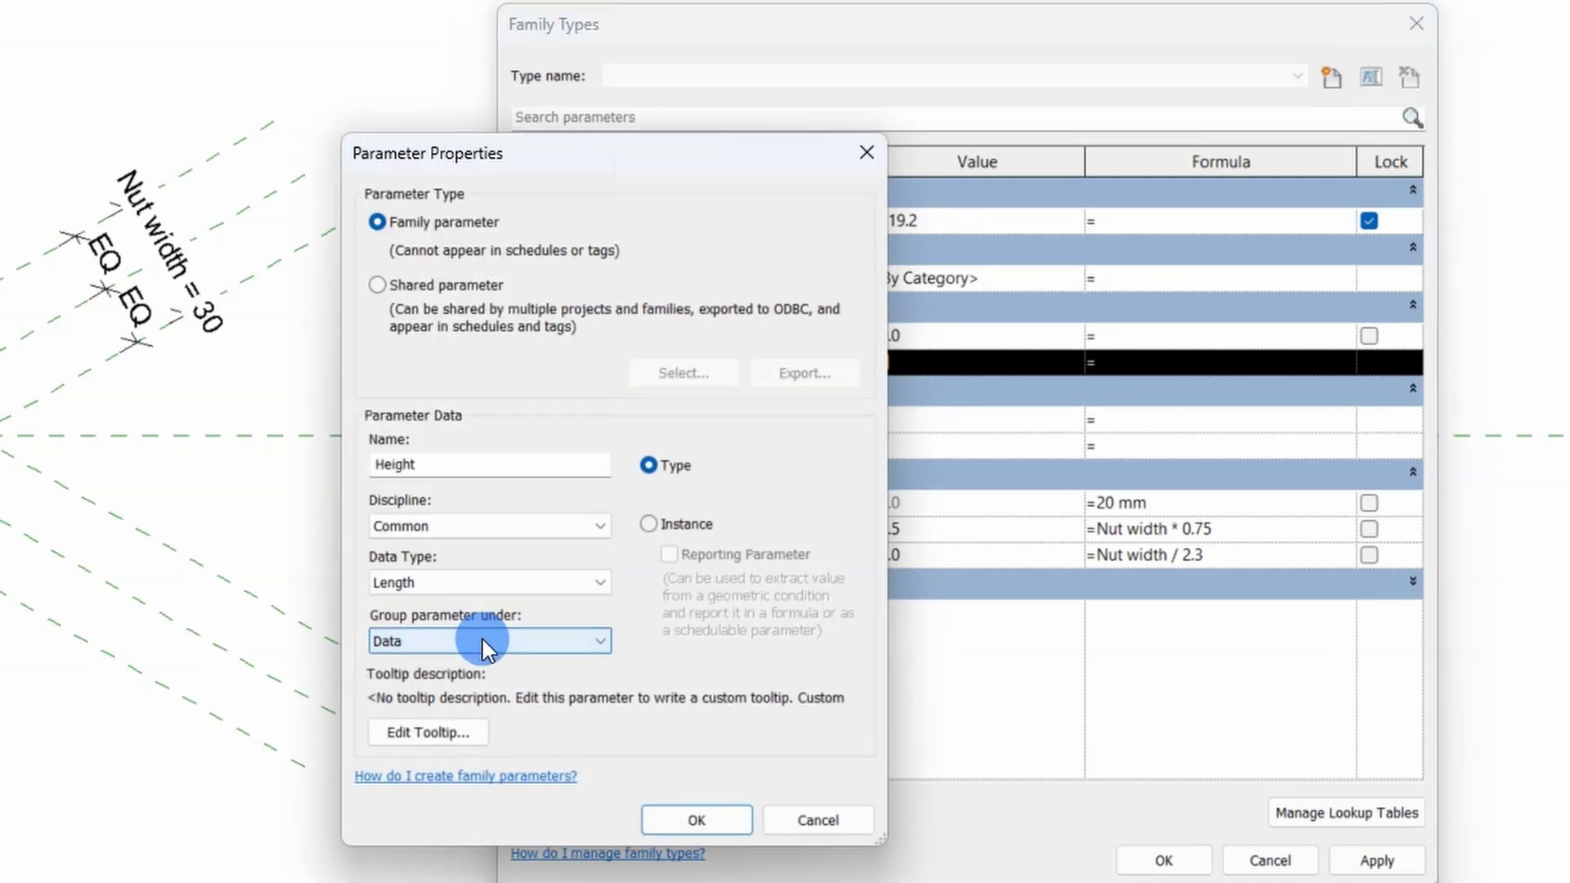
pyautogui.click(474, 582)
pyautogui.scroll(2, 477, 587)
pyautogui.click(475, 585)
pyautogui.click(693, 819)
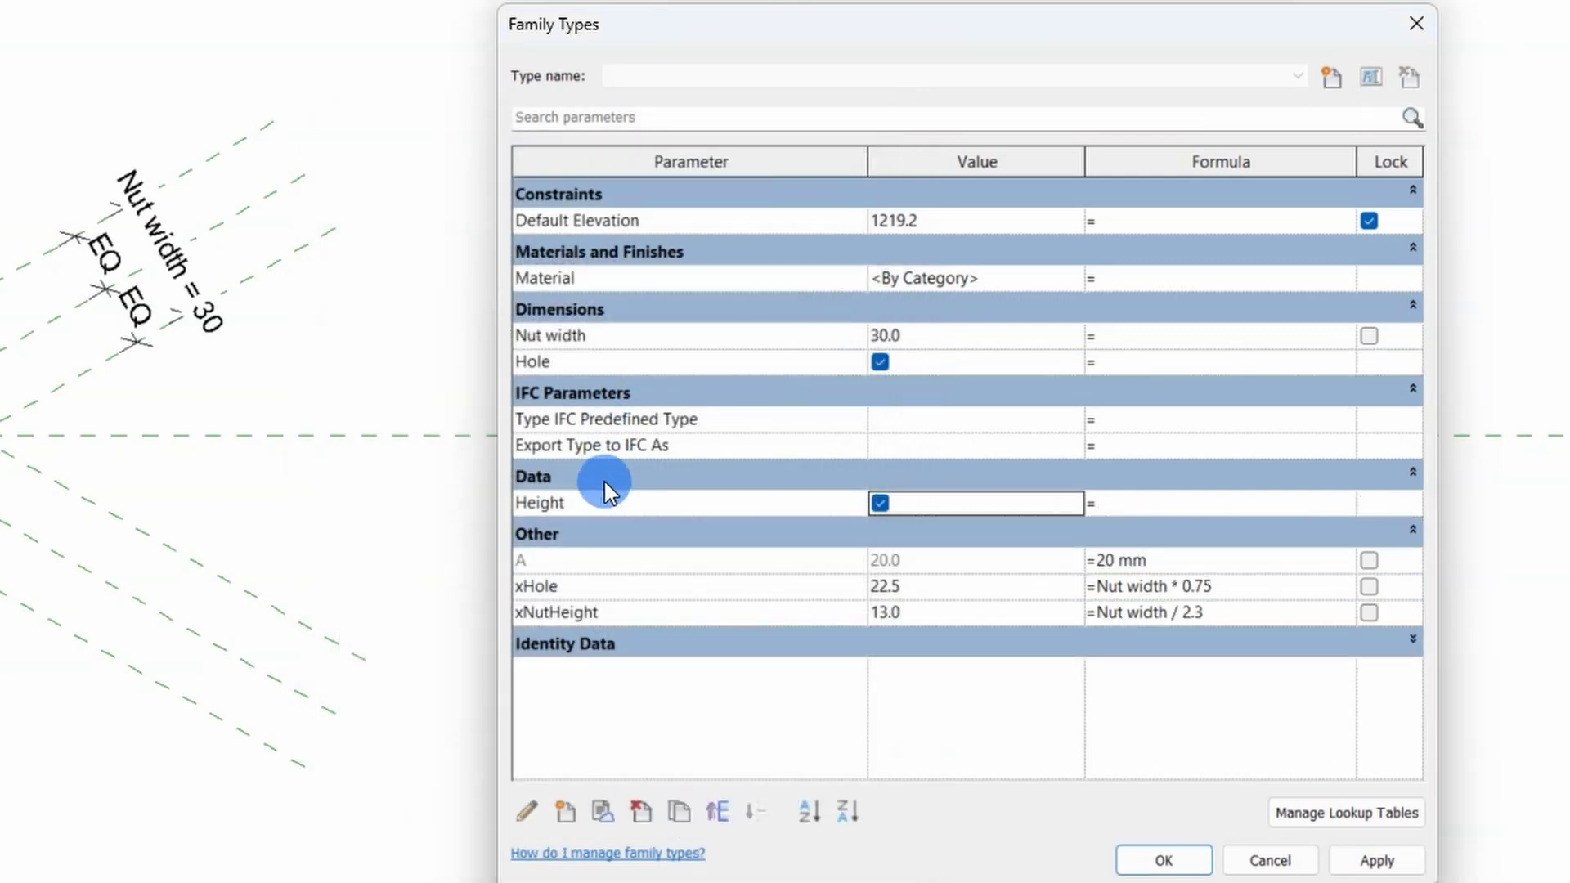
# Move the Hole parameter into the Data group
pyautogui.click(533, 361)
pyautogui.click(527, 811)
pyautogui.click(409, 641)
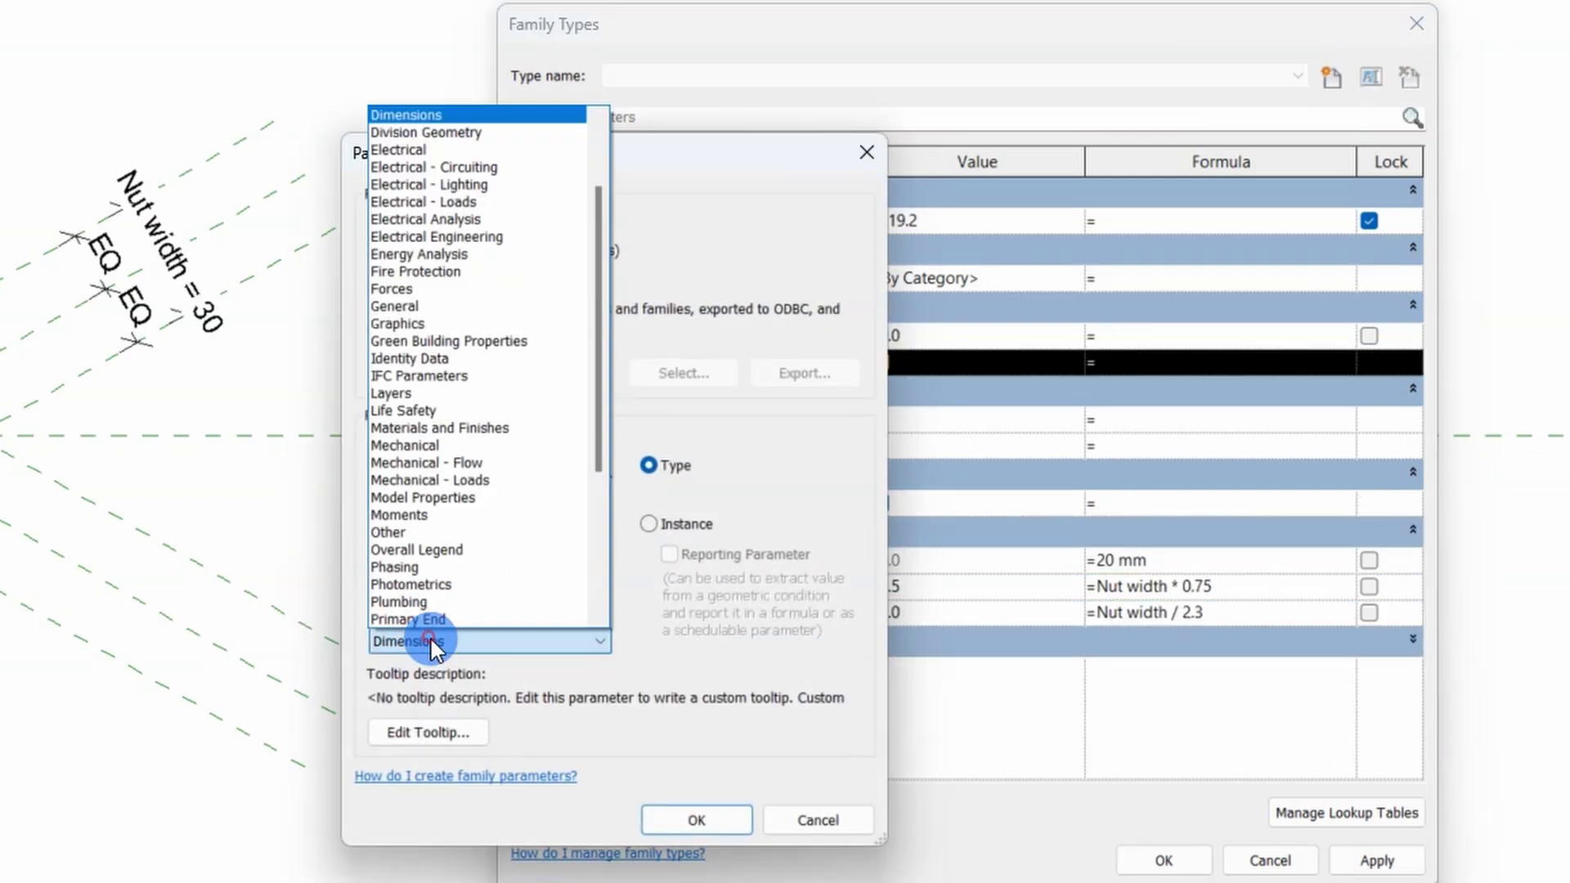
pyautogui.scroll(1, 431, 646)
pyautogui.click(430, 641)
pyautogui.click(667, 818)
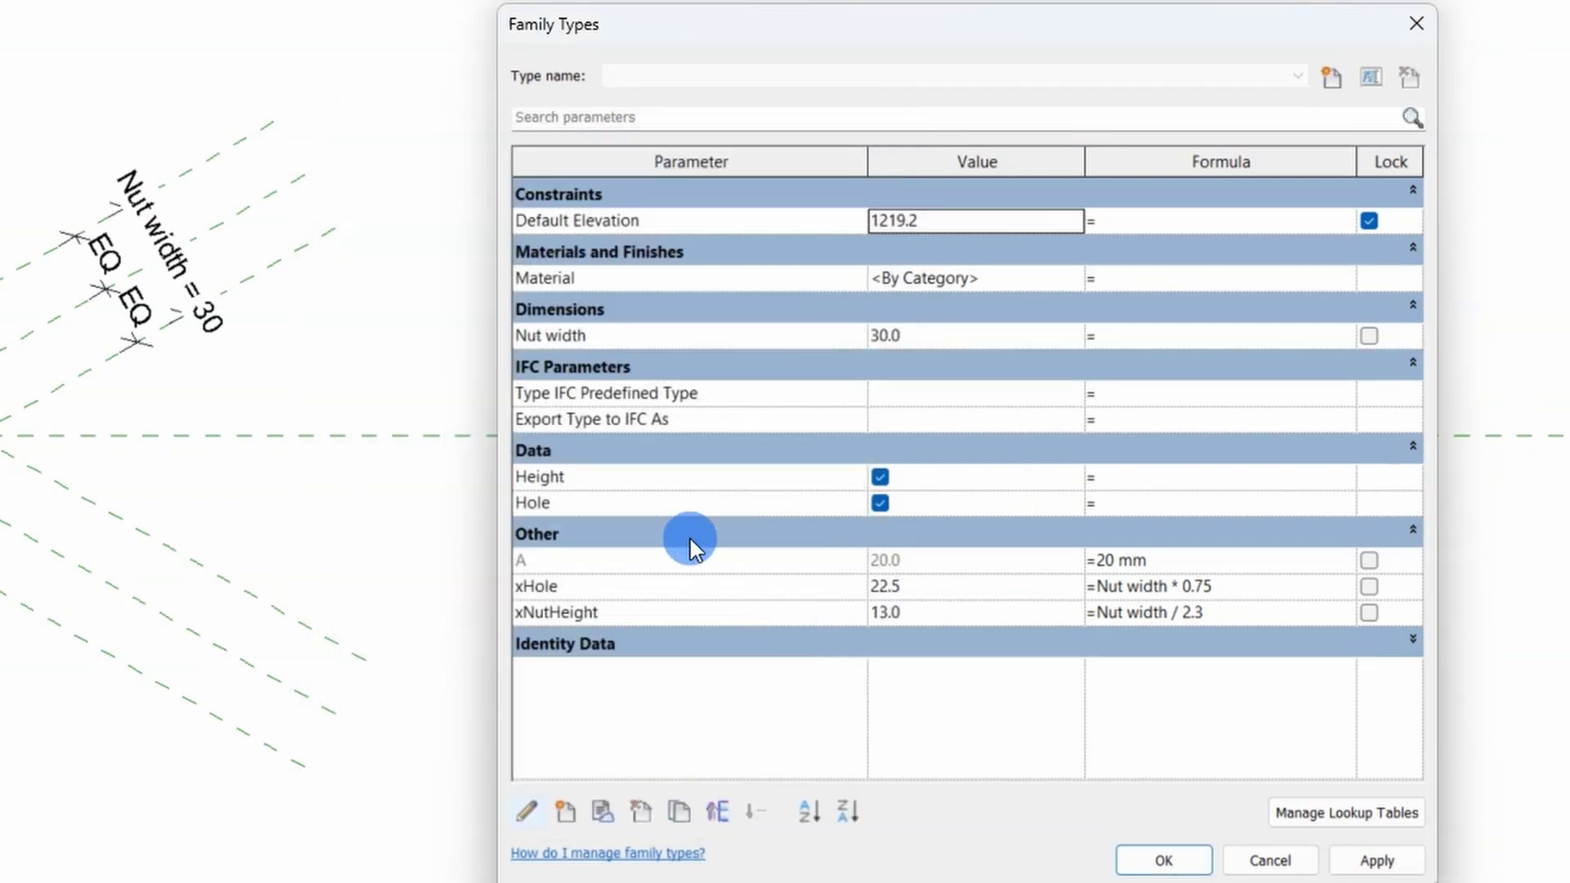
# Create two length parameters, Nut height and Nut hole
pyautogui.click(564, 811)
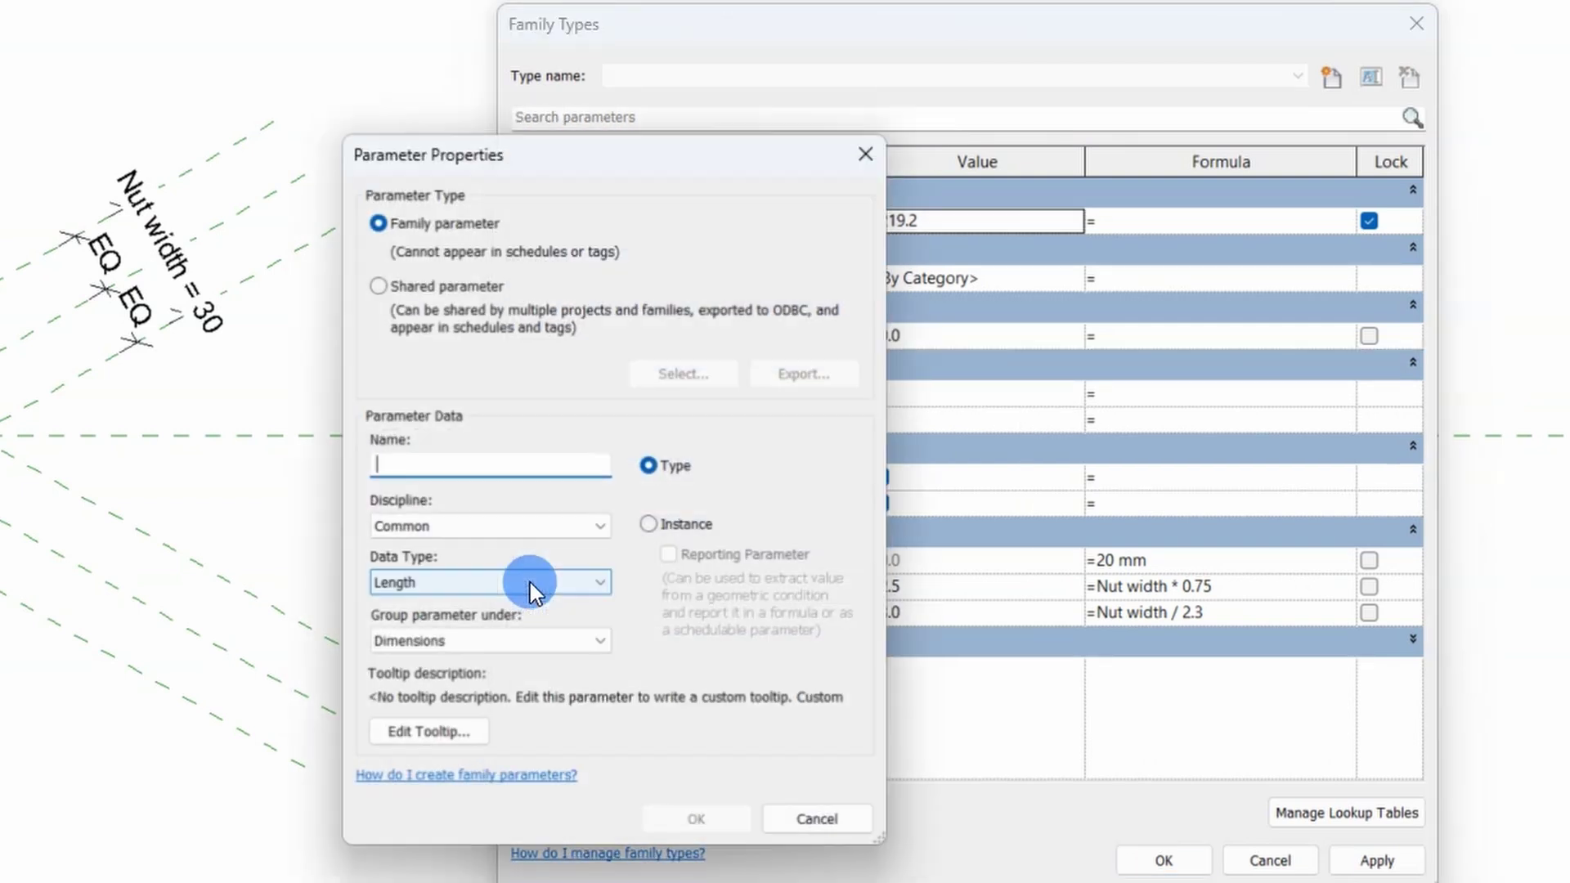
pyautogui.write('Nut height')
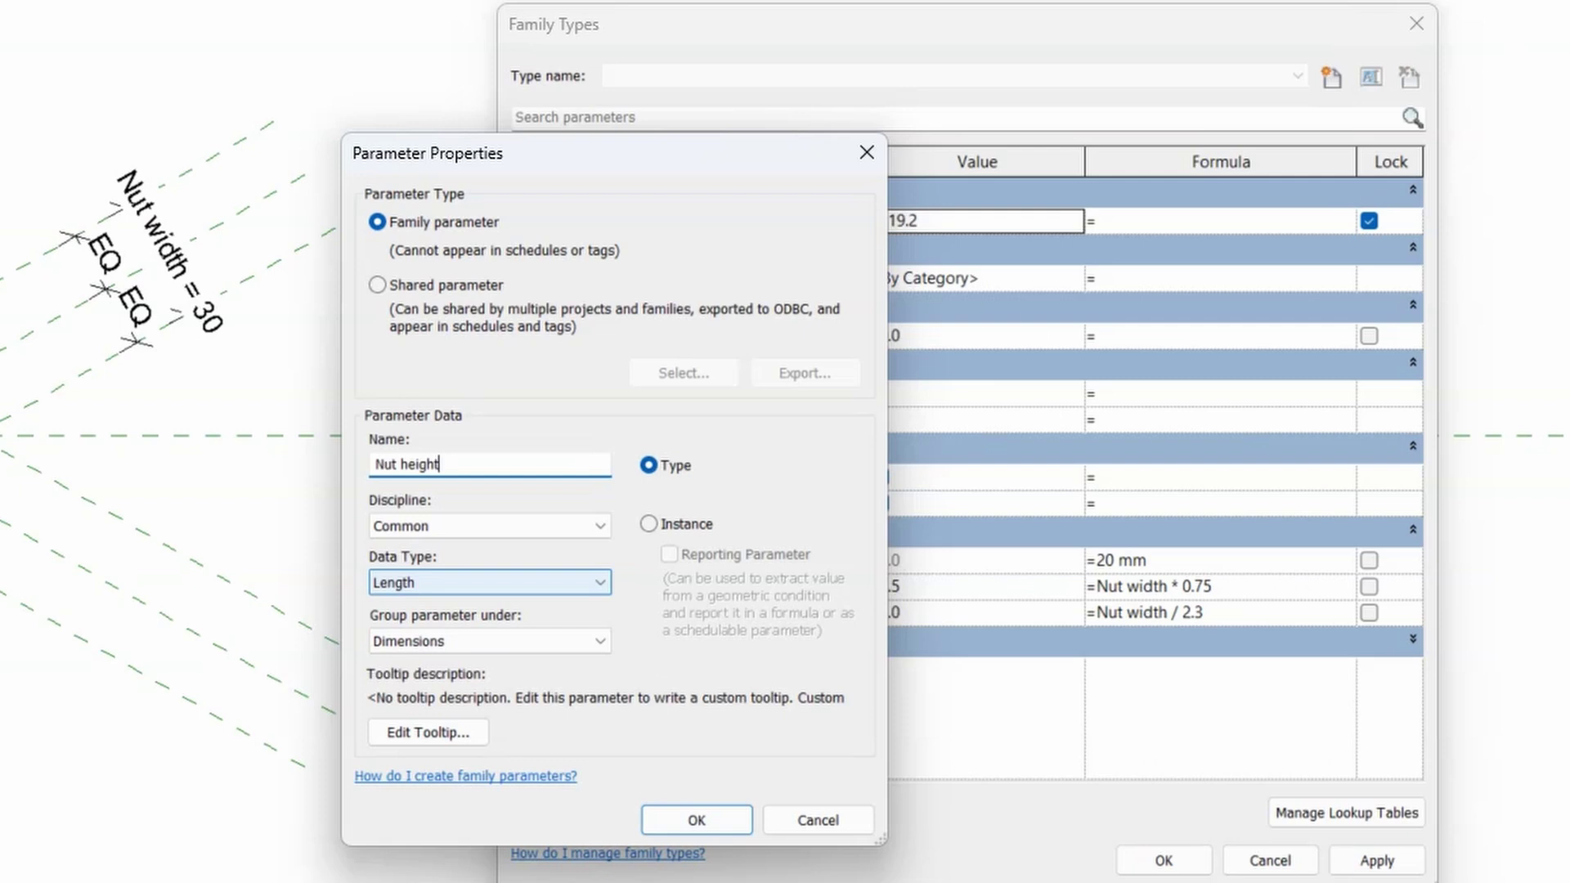
pyautogui.click(696, 820)
pyautogui.click(564, 814)
pyautogui.write('N')
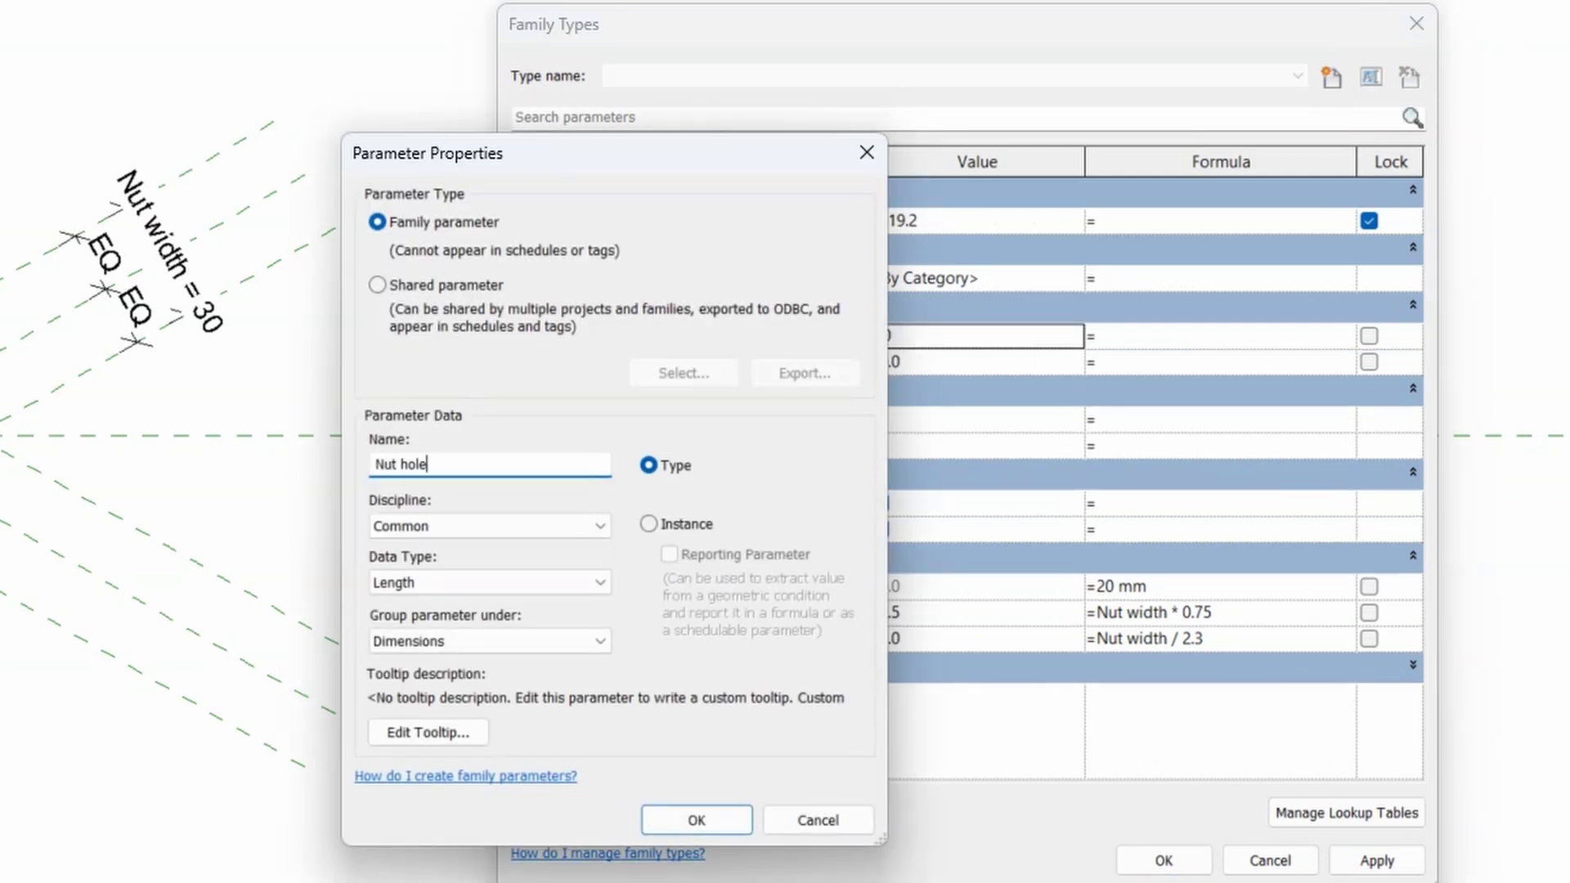
pyautogui.write('ut hole')
pyautogui.click(695, 819)
# Move Nut width to the top of Dimensions, then set Nut hole to 10.0 and apply
pyautogui.click(551, 385)
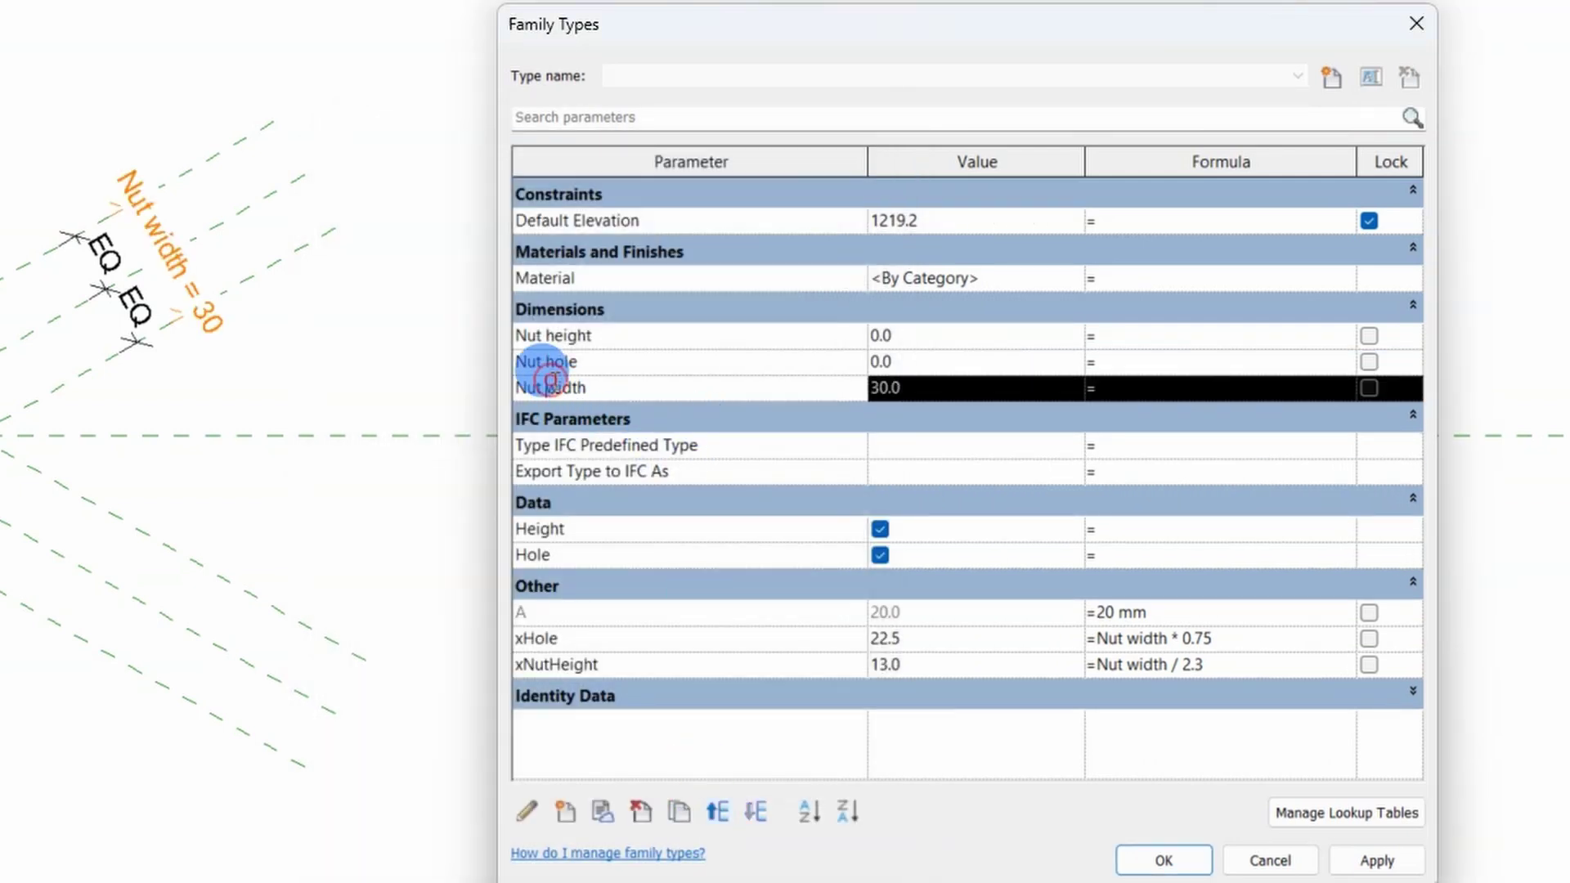
pyautogui.click(713, 811)
pyautogui.click(714, 811)
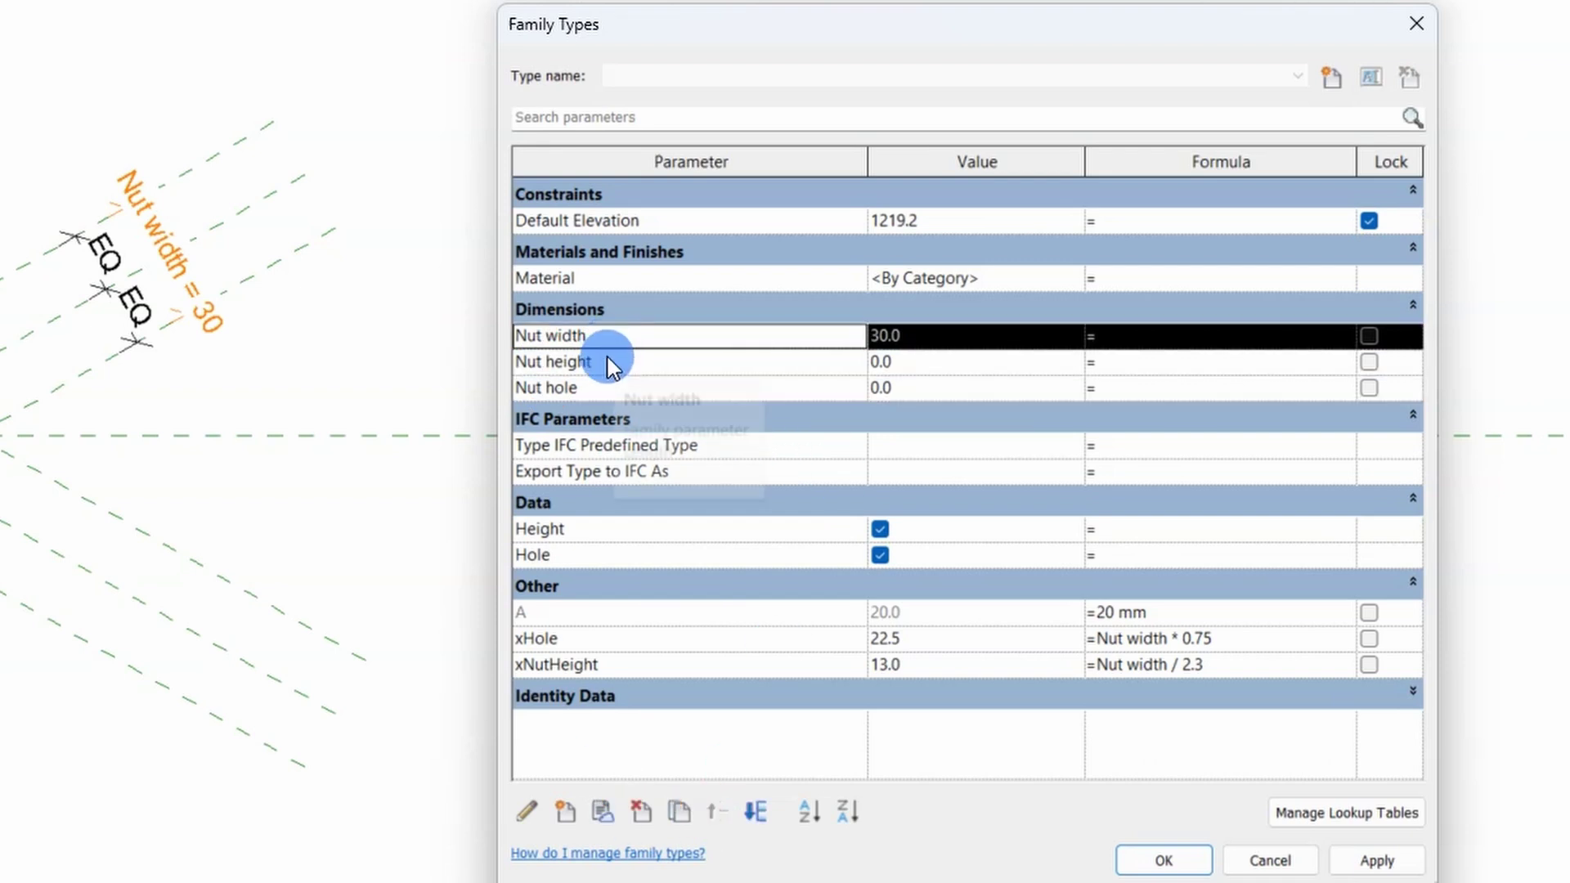
pyautogui.click(912, 365)
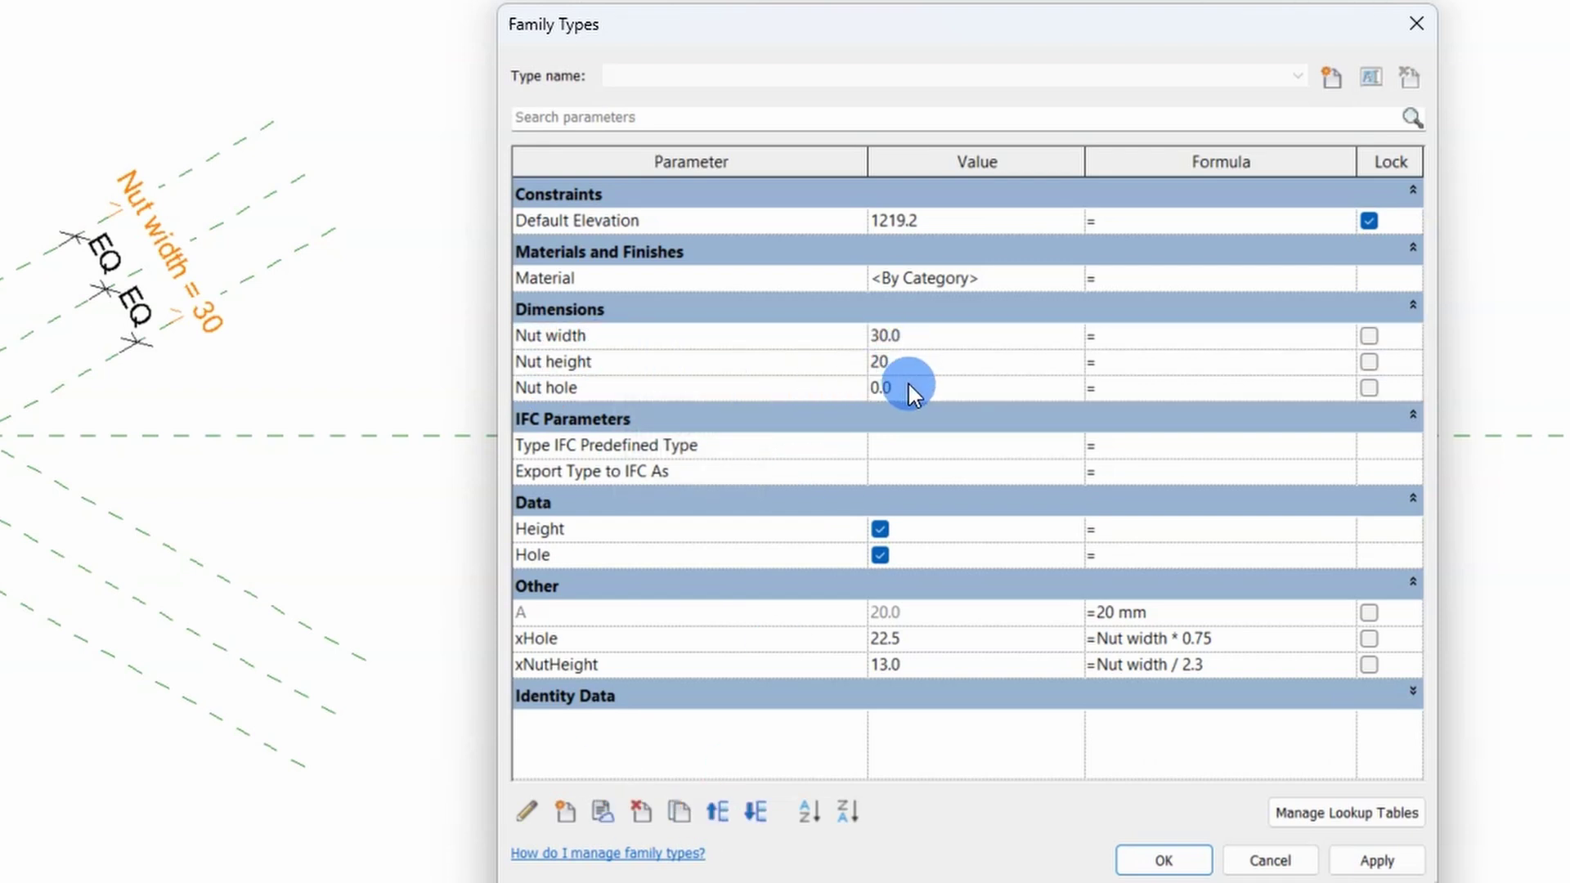
pyautogui.click(910, 386)
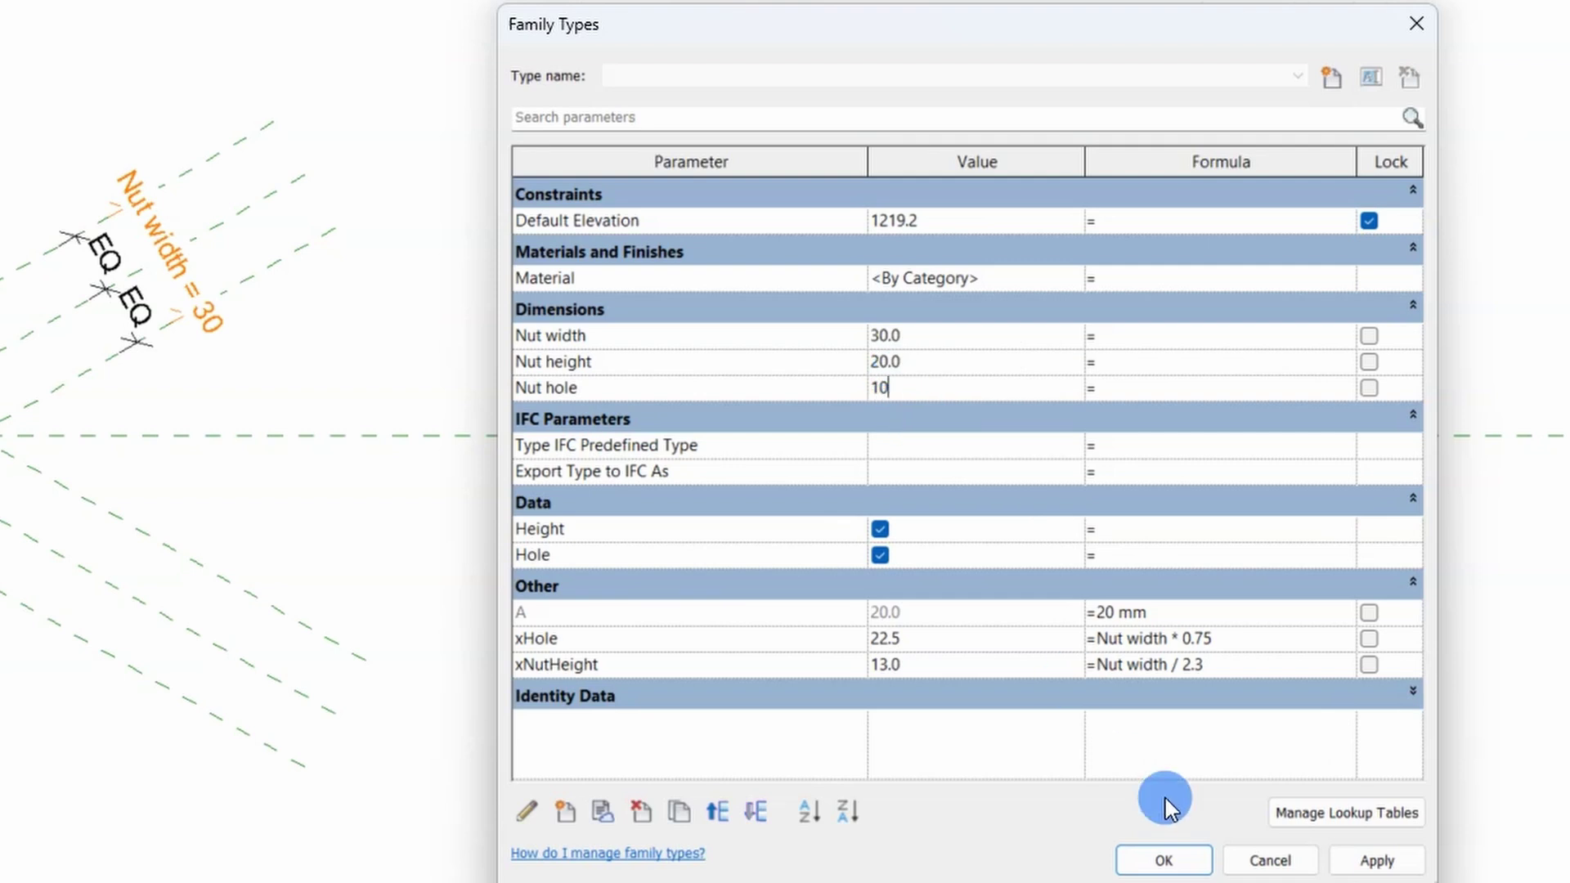
pyautogui.click(1363, 858)
pyautogui.moveTo(730, 33); pyautogui.dragTo(567, 22)
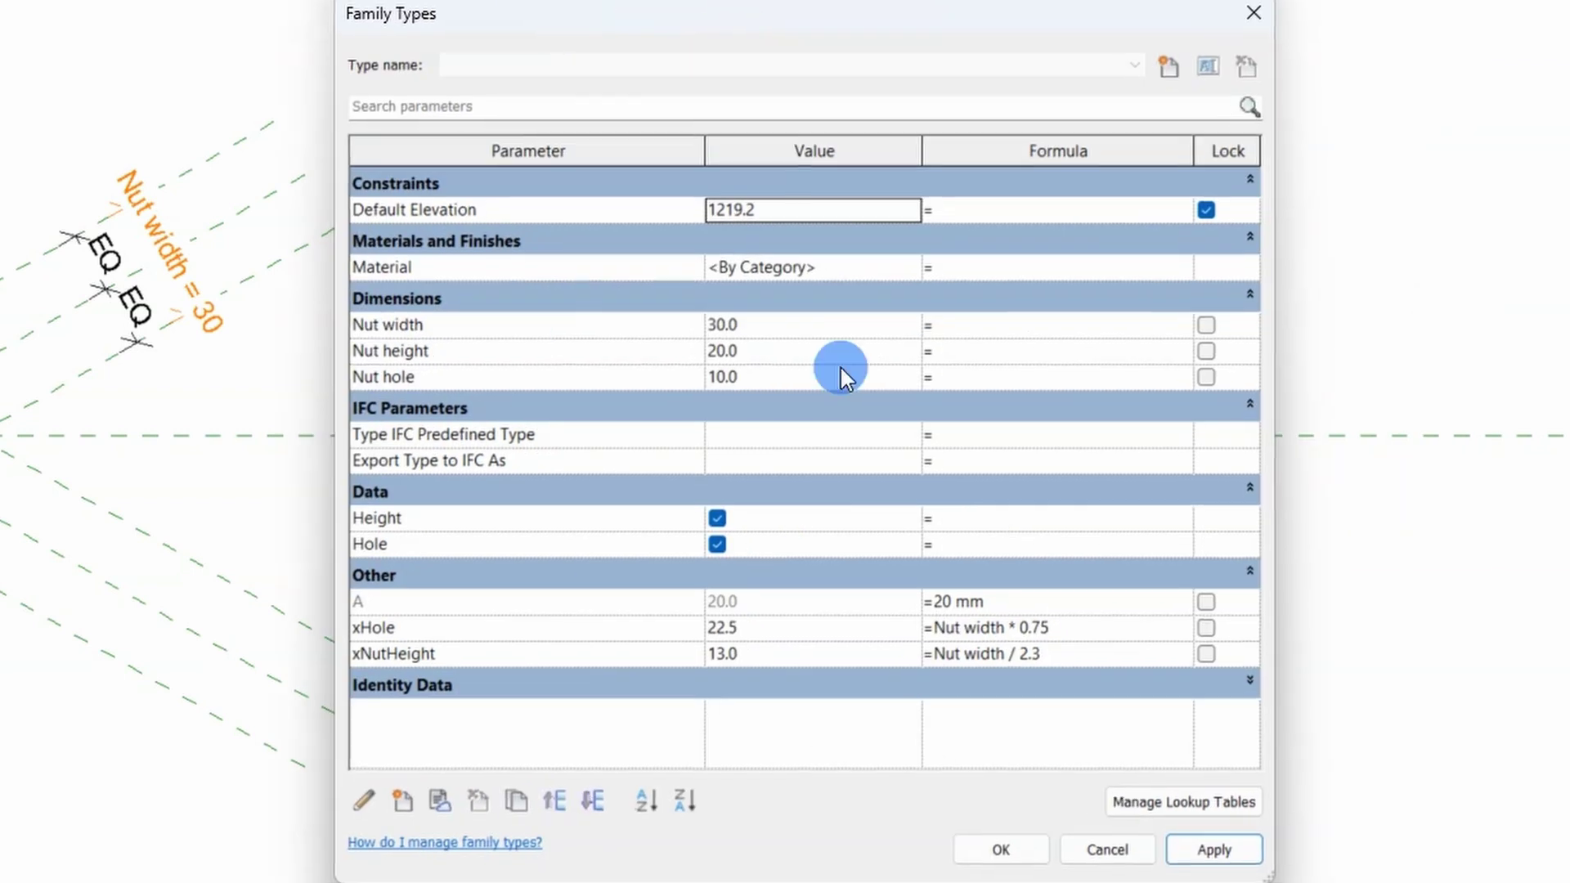
# Widen the Family Types dialog and complete xHole's formula as =if(Height, Nut height, Nut width * 0.75)
pyautogui.moveTo(1260, 597); pyautogui.dragTo(1557, 590)
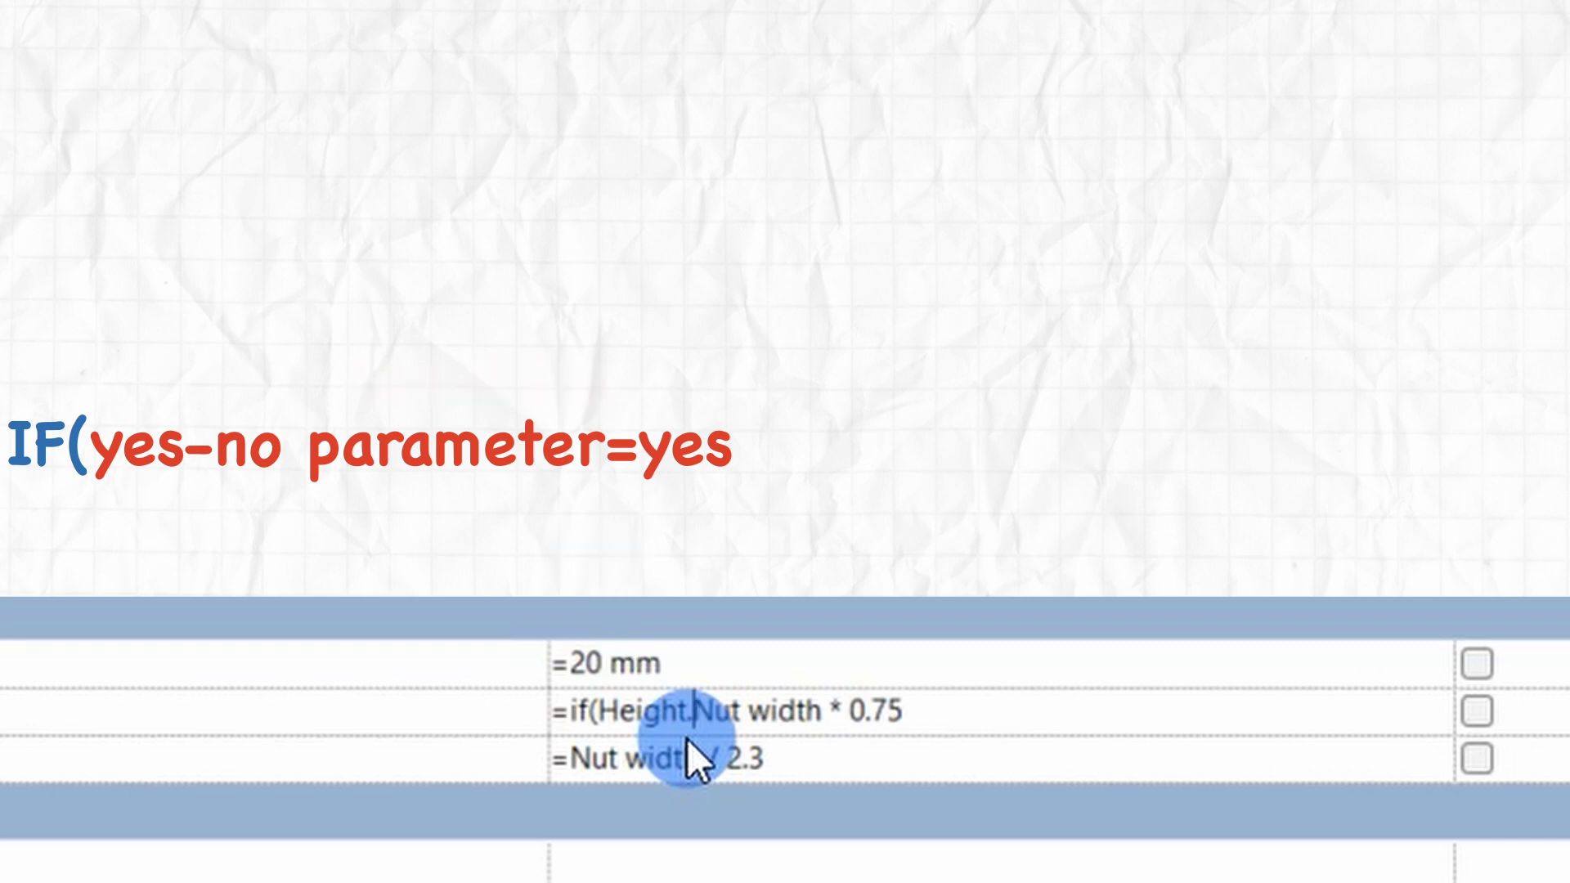
pyautogui.write('Nut he')
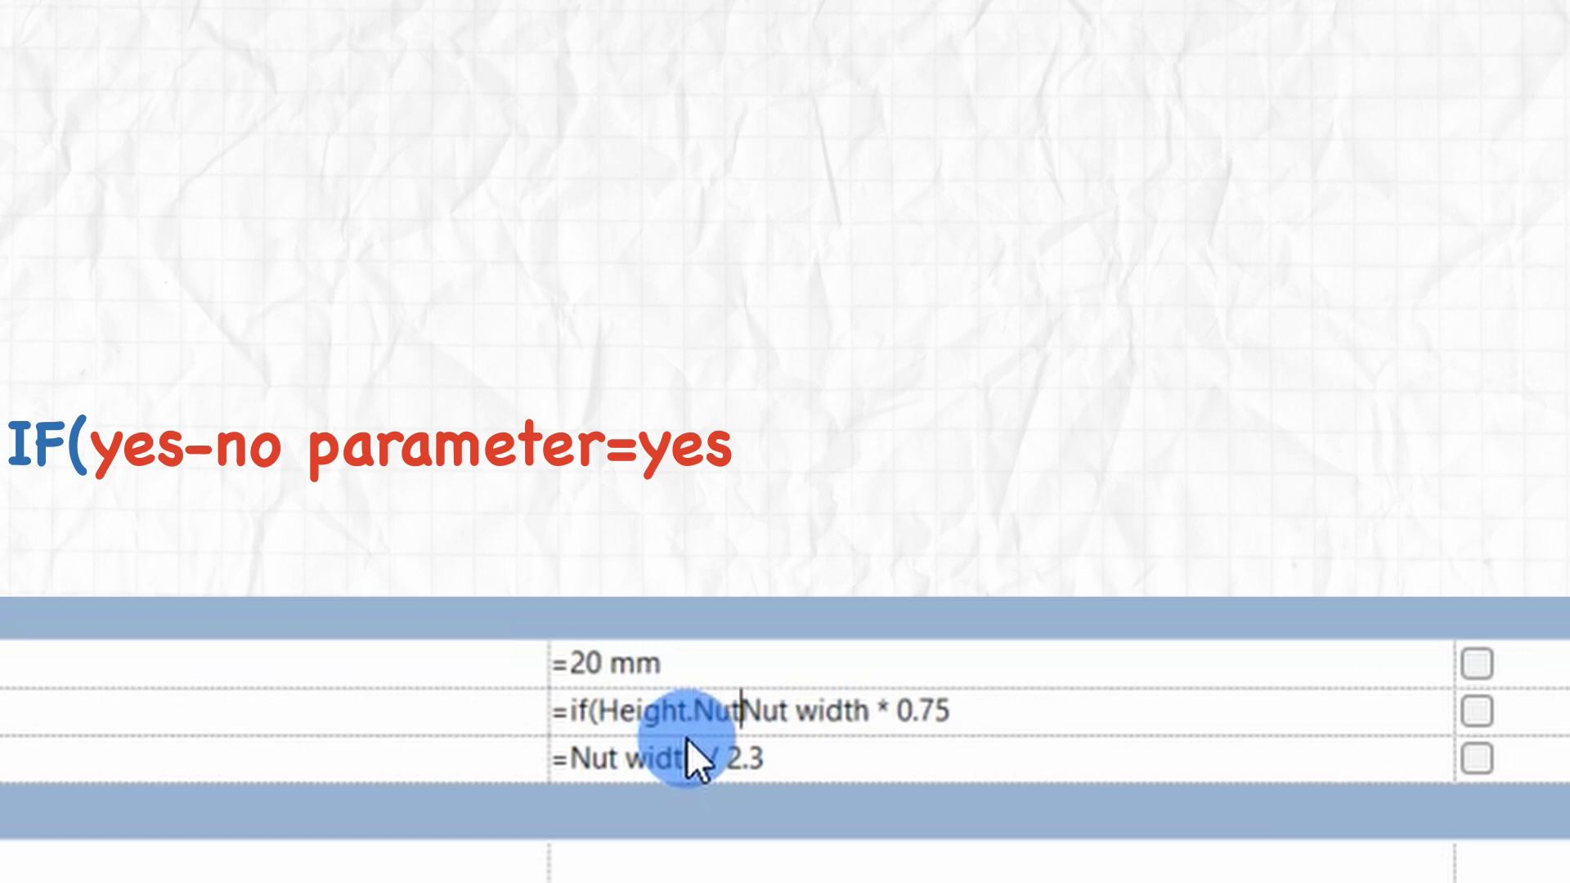
pyautogui.write('ight,')
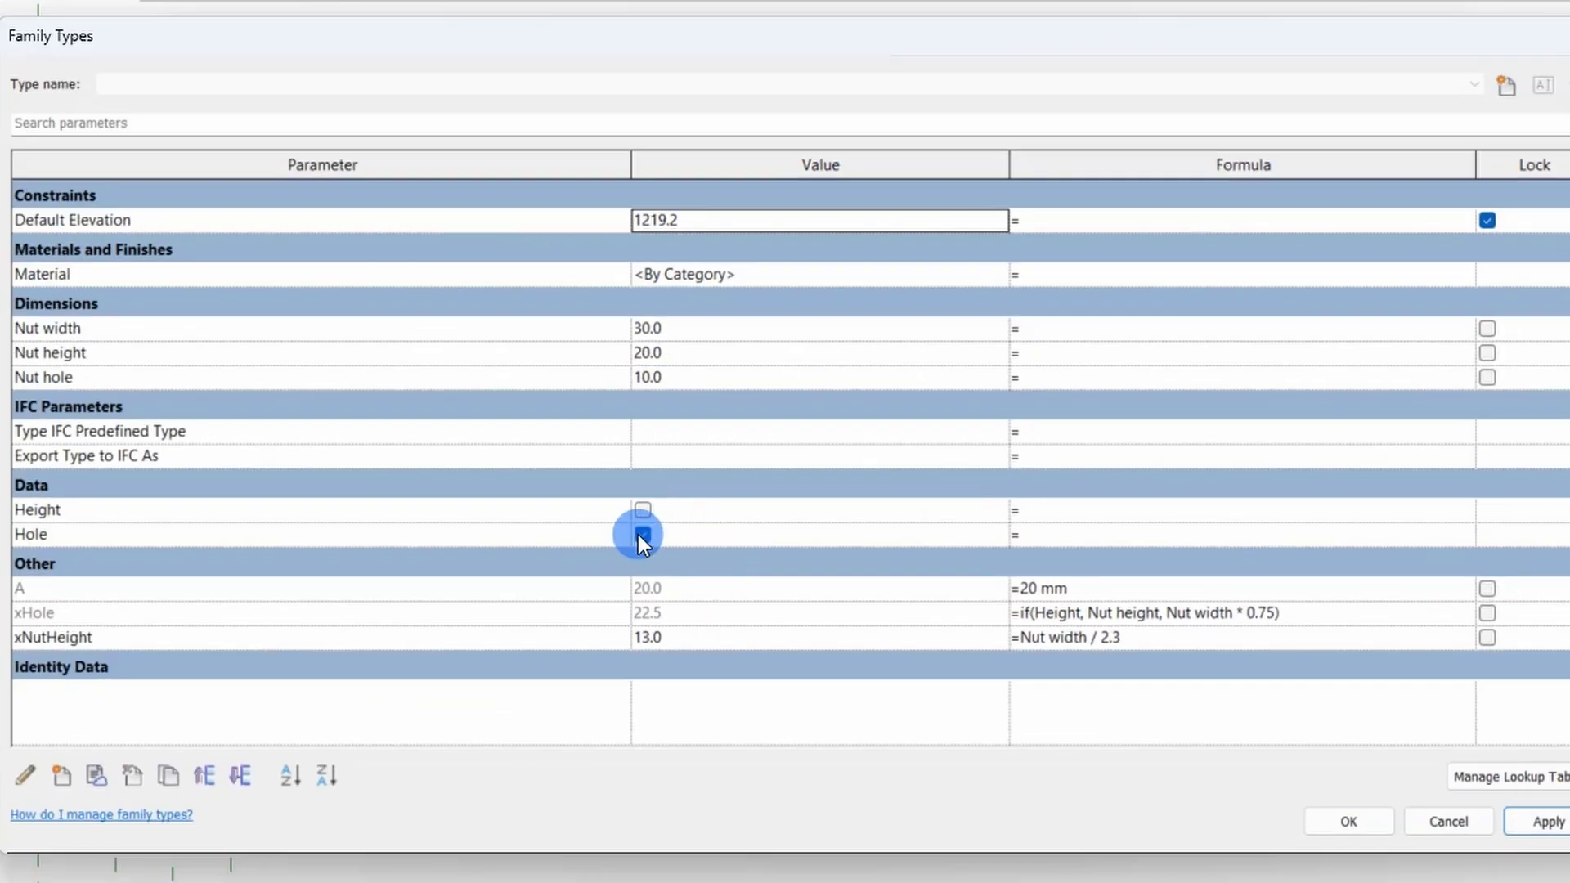
# Toggle Height to test xHole, then set Nut height to 10.0 and apply
pyautogui.click(643, 510)
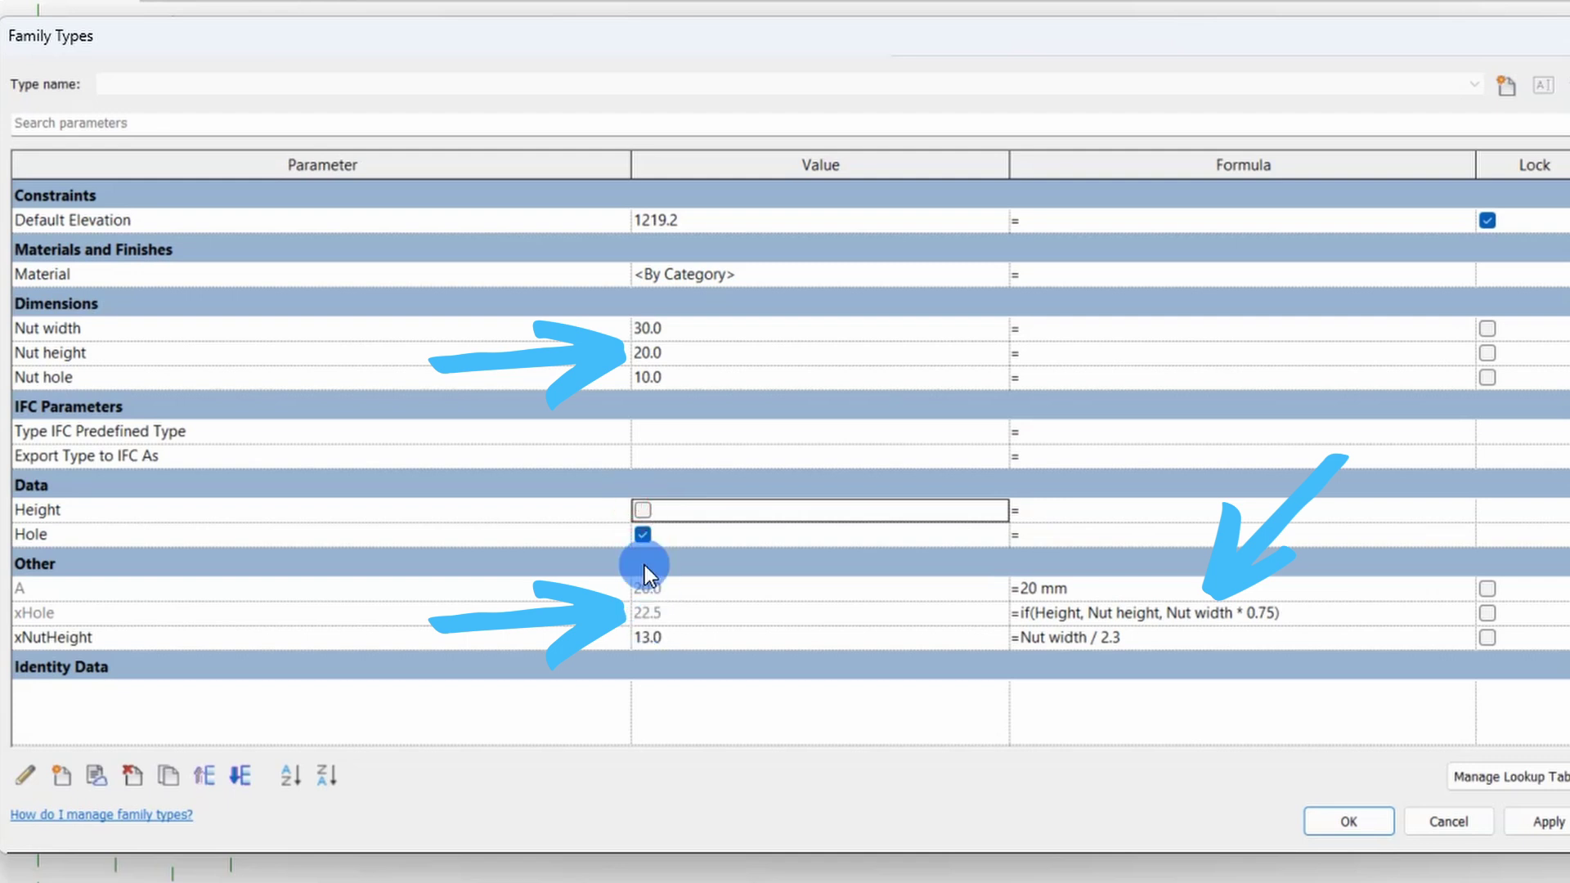
pyautogui.click(642, 510)
pyautogui.click(643, 510)
pyautogui.click(681, 351)
pyautogui.click(681, 350)
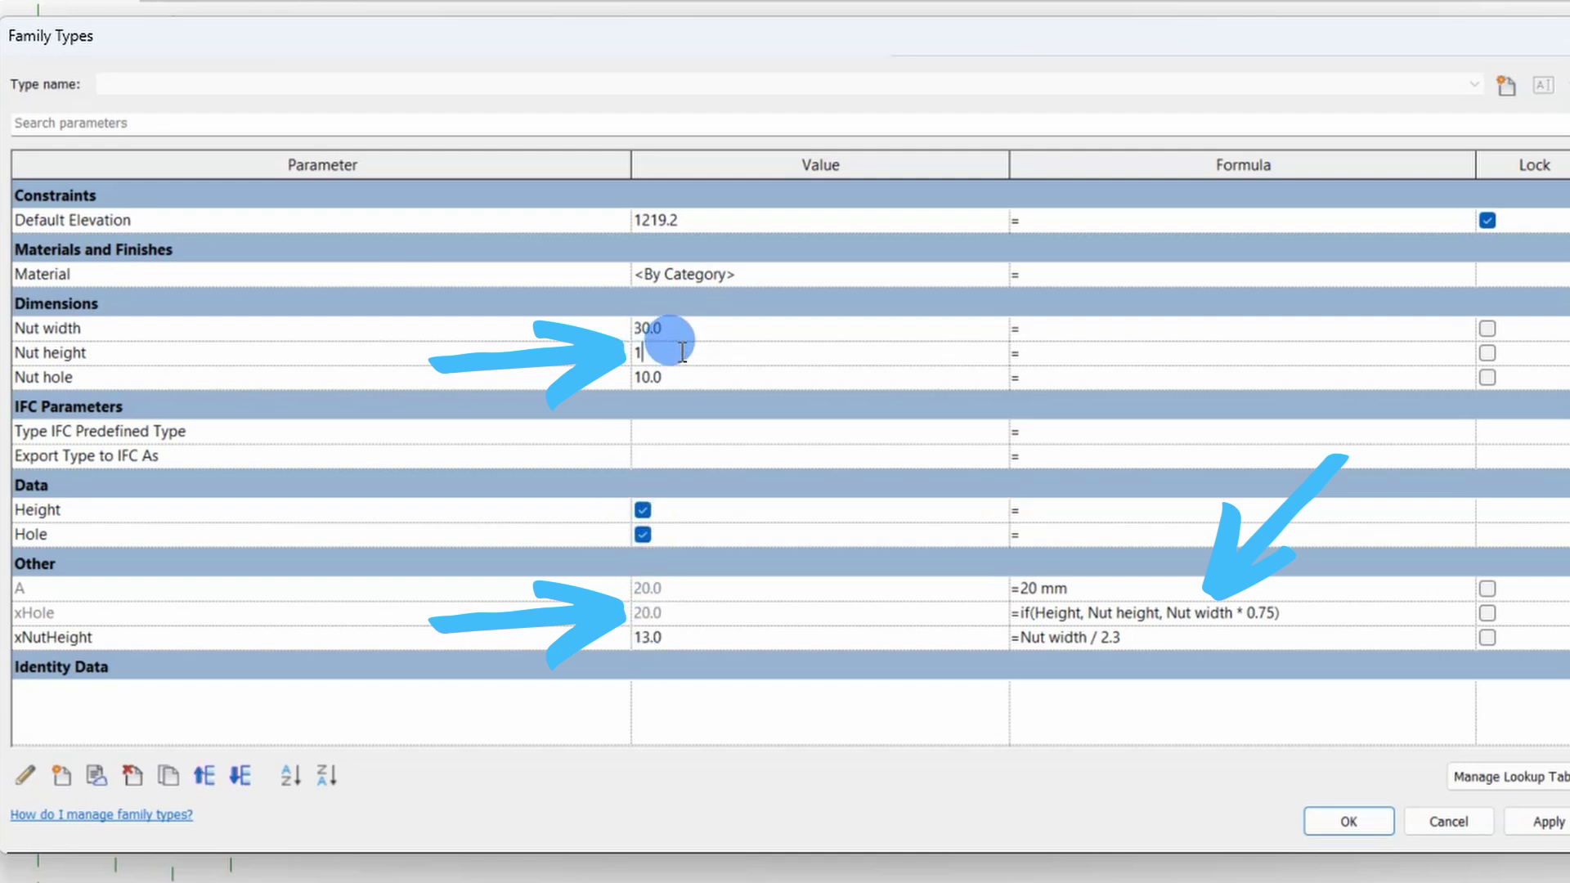
pyautogui.click(685, 327)
pyautogui.click(1547, 821)
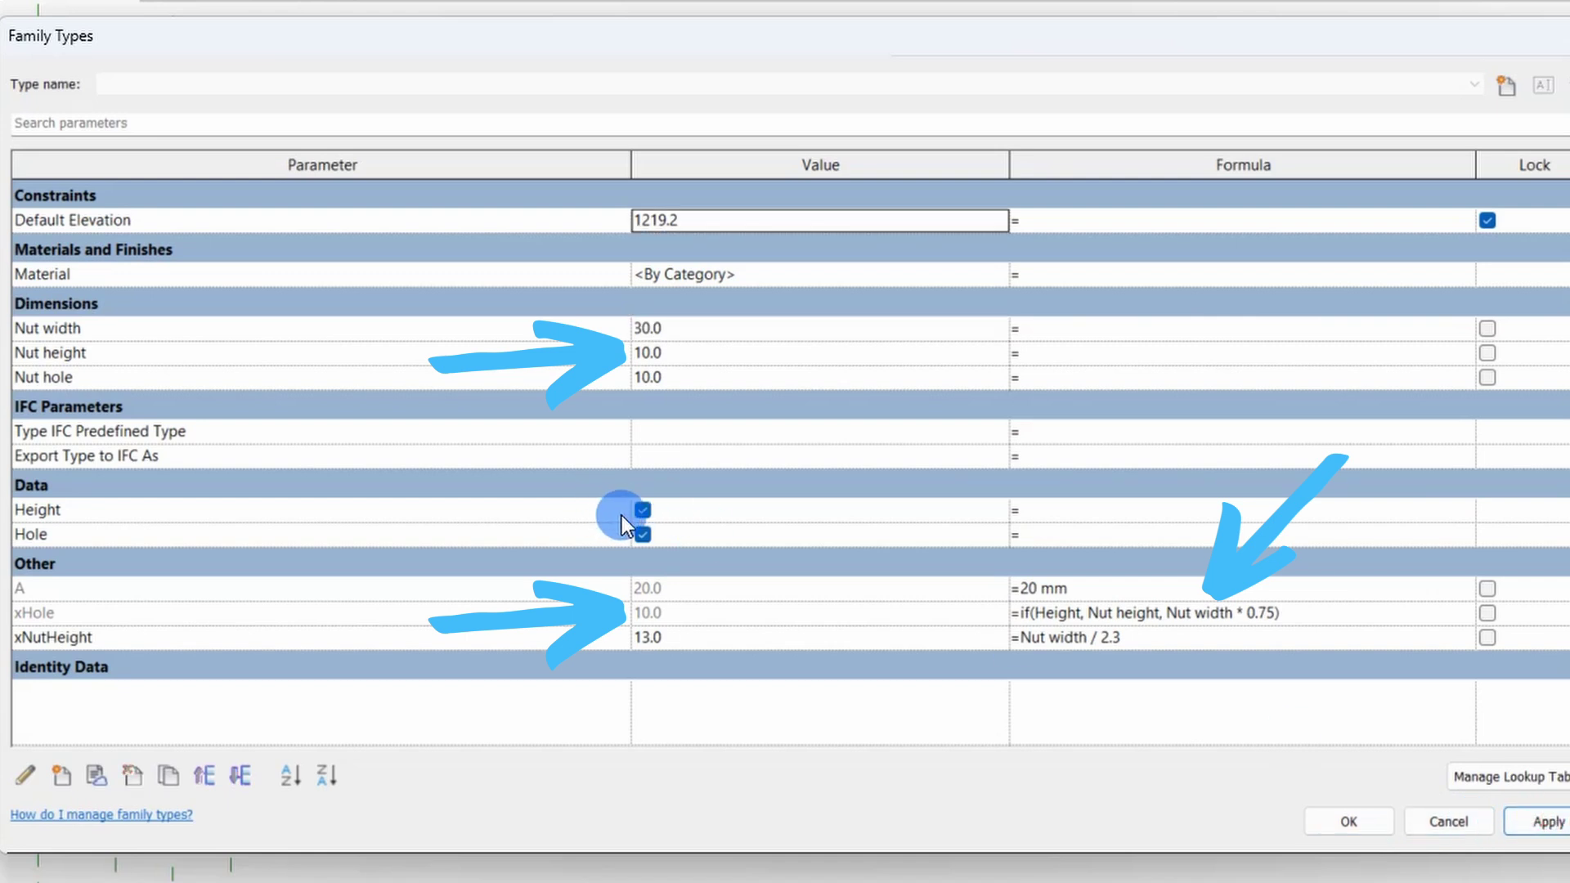
# Turn Height off and back on to check xHole, then begin editing xNutHeight's formula
pyautogui.click(641, 510)
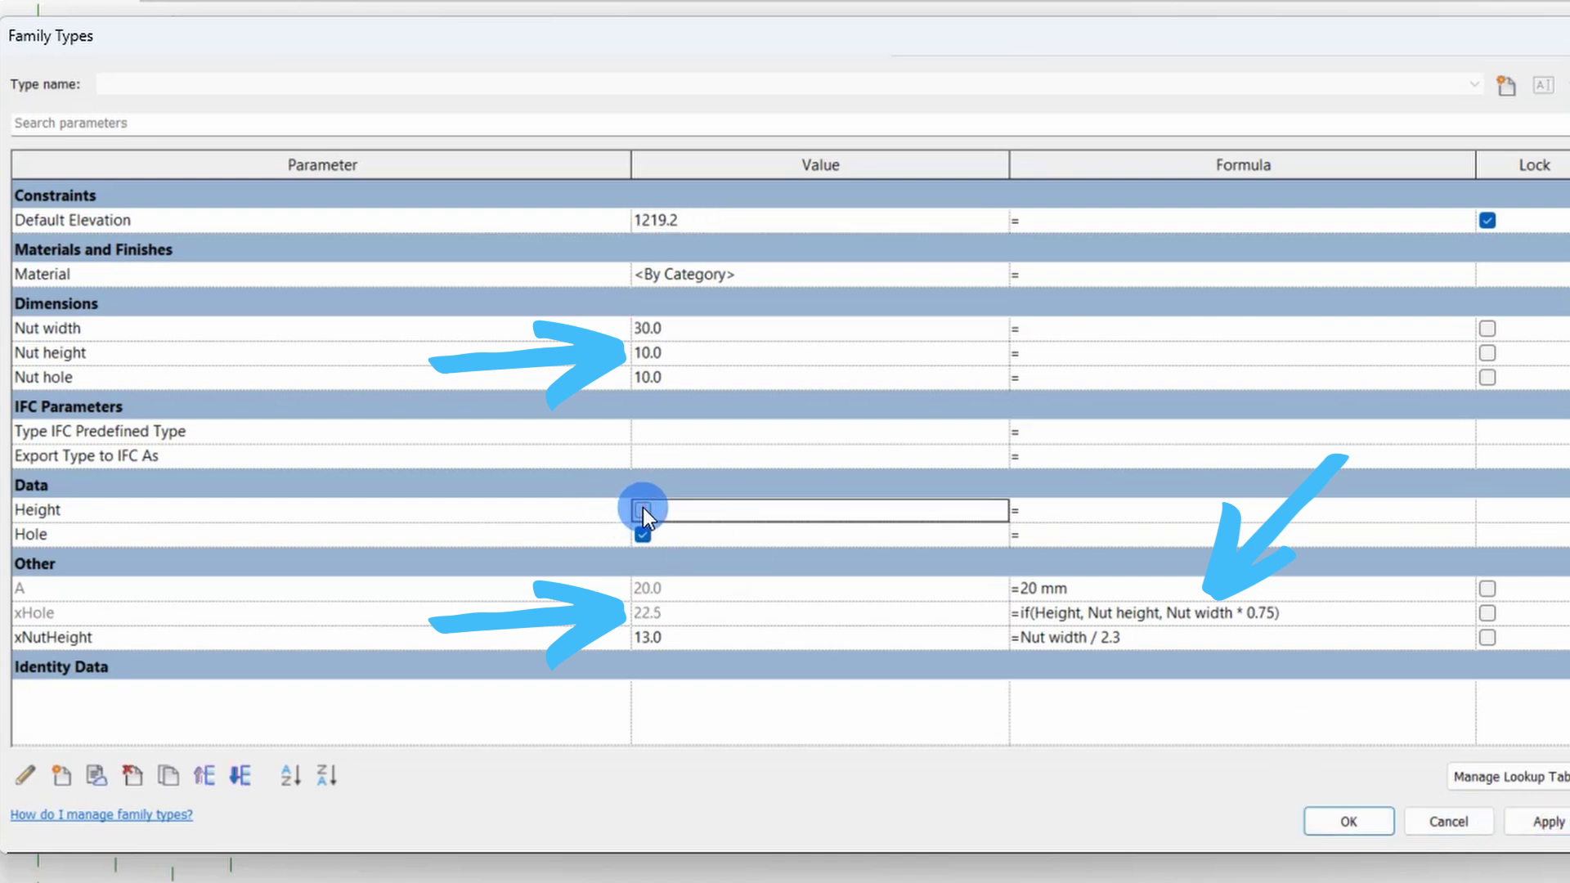
pyautogui.click(643, 509)
pyautogui.click(642, 508)
pyautogui.click(1079, 638)
pyautogui.click(1025, 637)
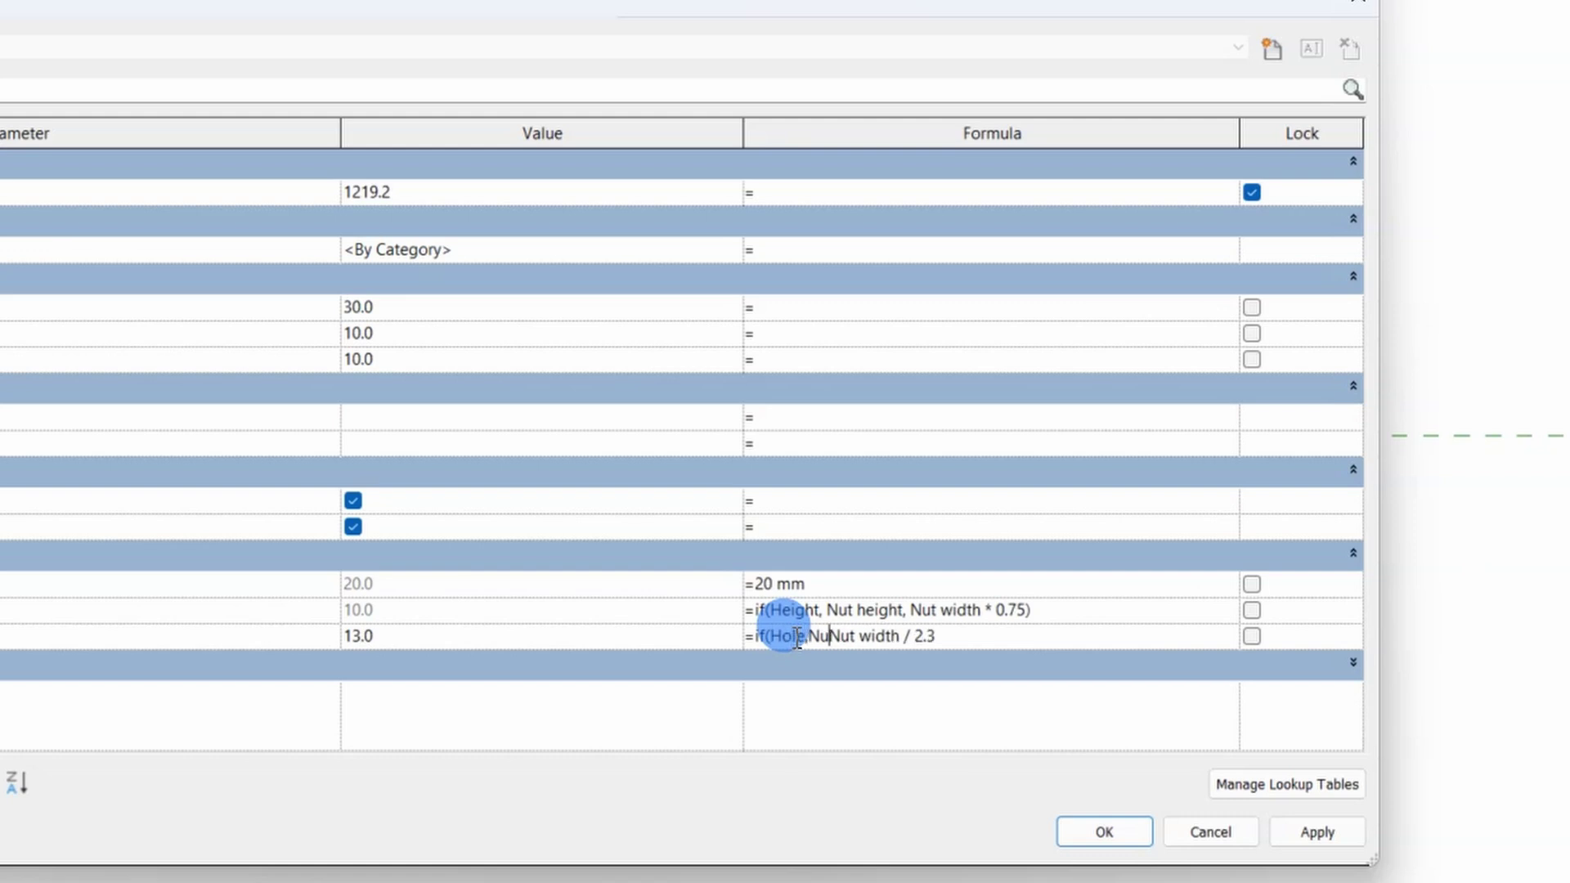
# Apply the new xNutHeight IF formula and toggle Hole and Height to test the results
pyautogui.click(1014, 634)
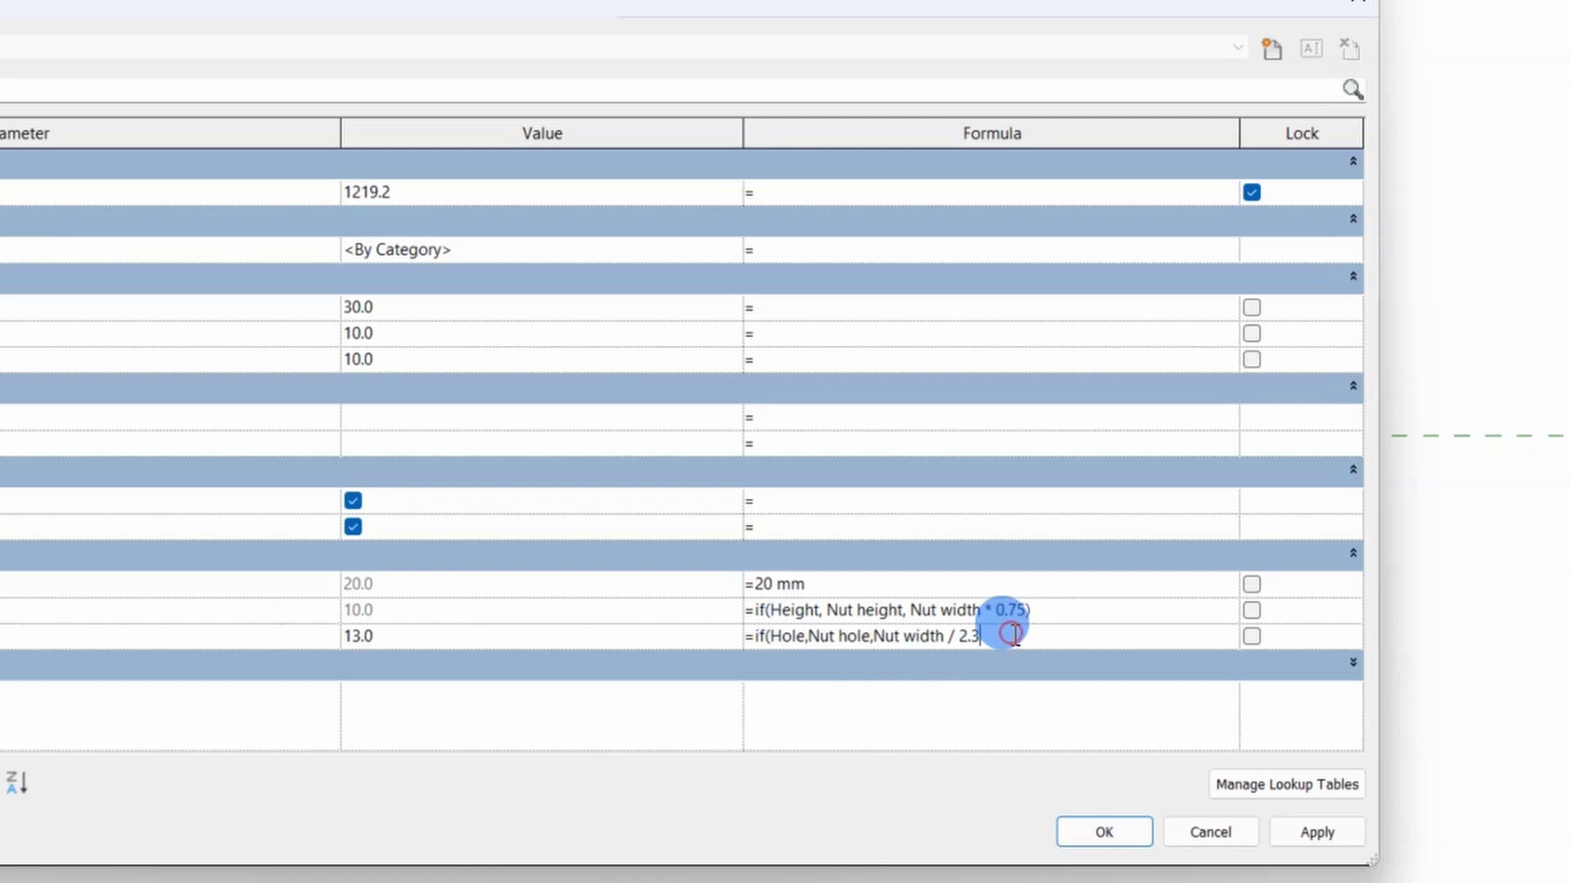
pyautogui.click(1306, 833)
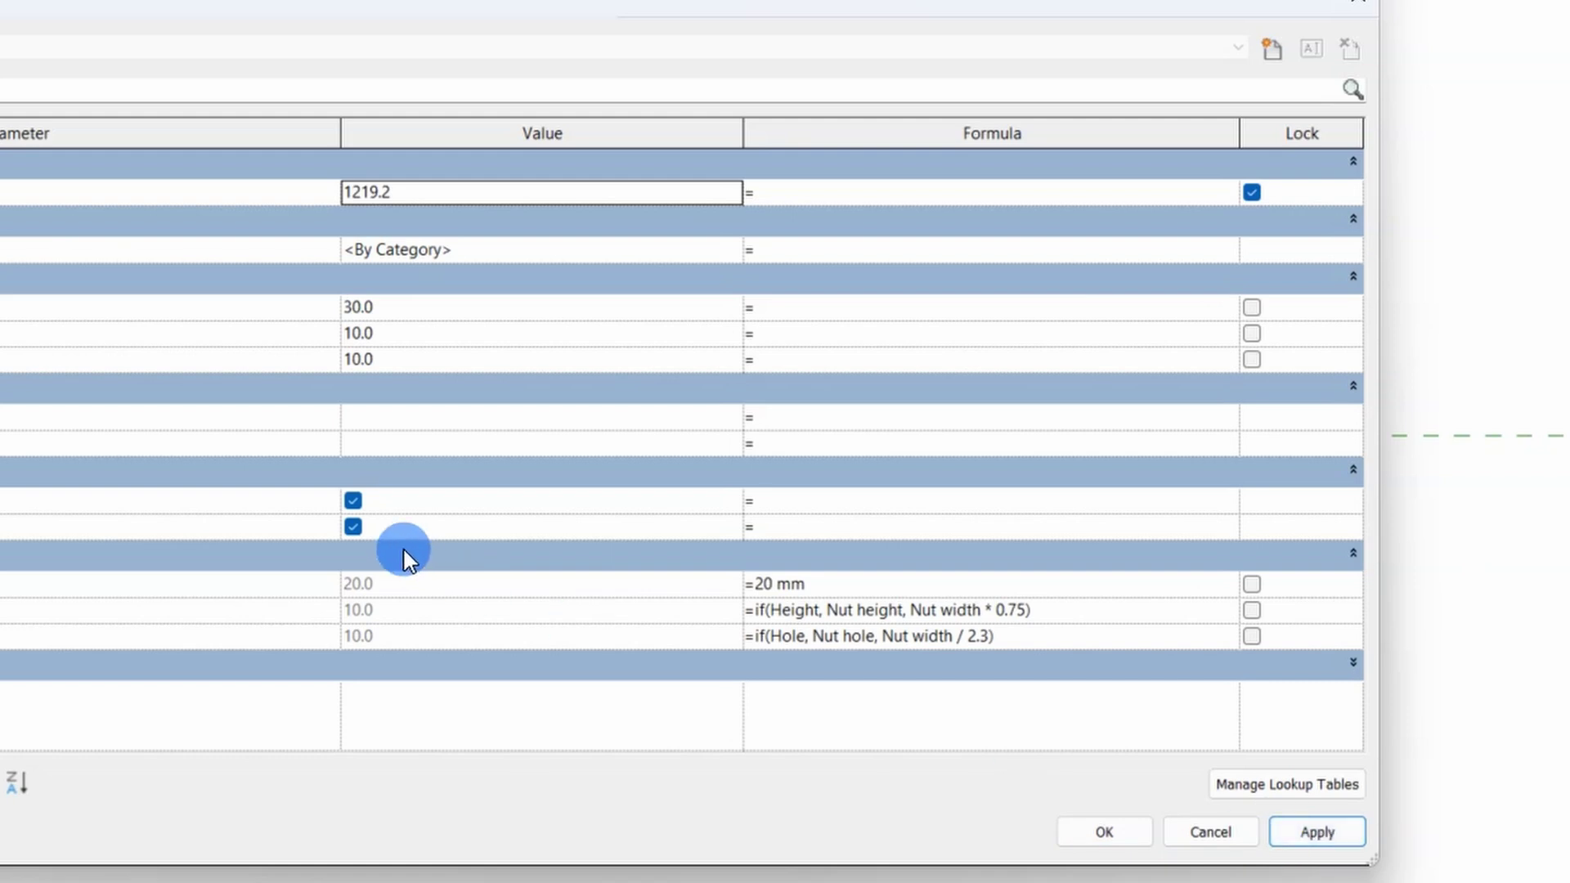
pyautogui.click(352, 527)
pyautogui.click(352, 527)
pyautogui.click(350, 500)
pyautogui.click(350, 500)
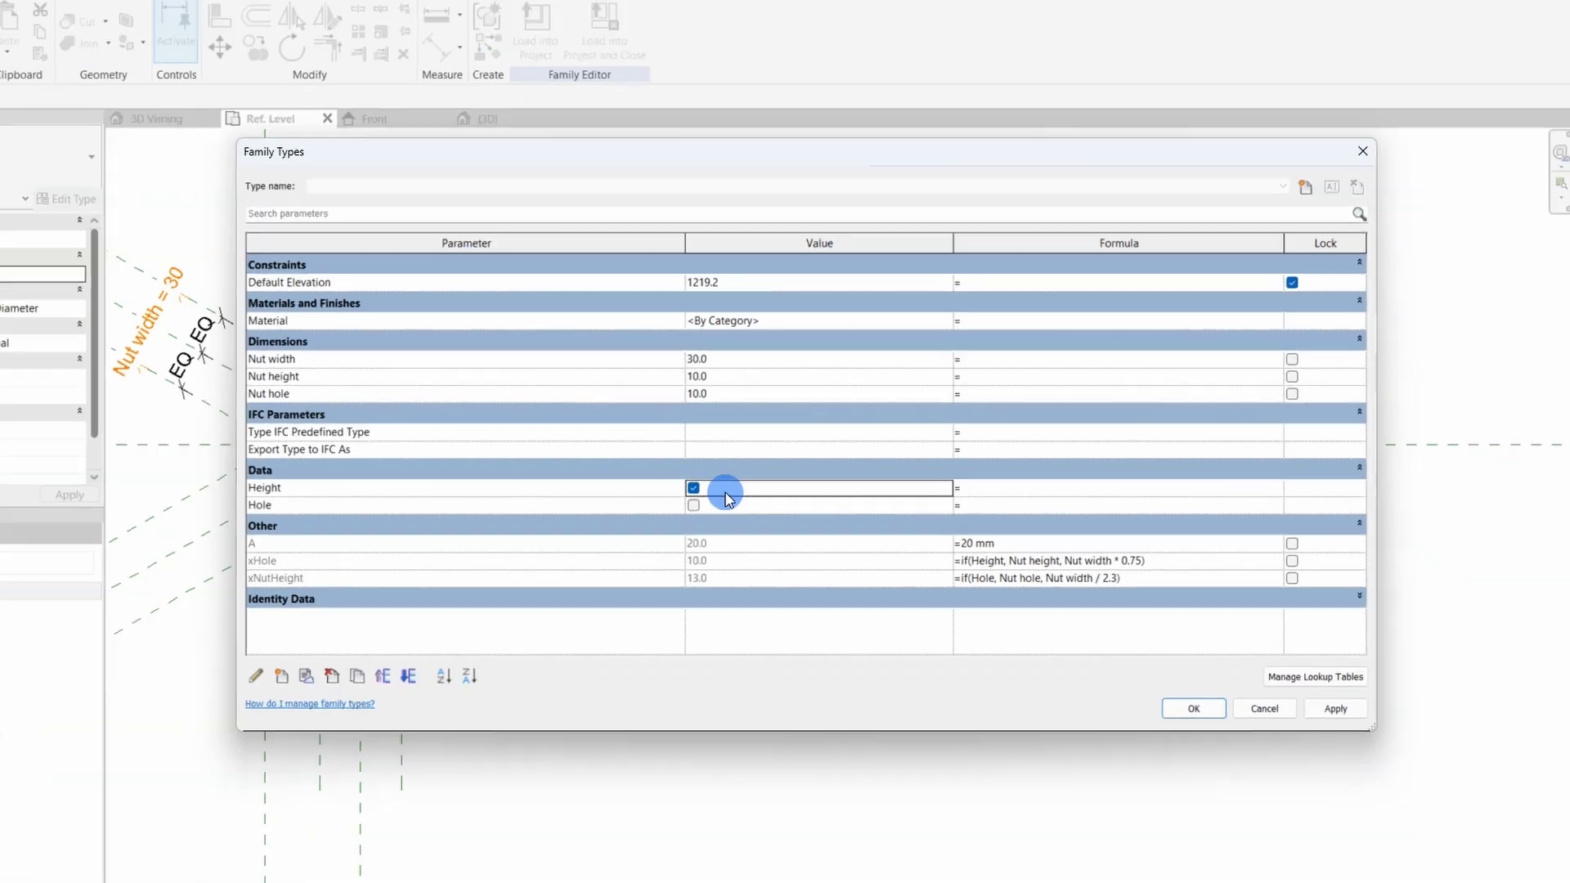
# Rekey the formulas so xHole follows Hole and xNutHeight follows Height, then apply
pyautogui.click(724, 496)
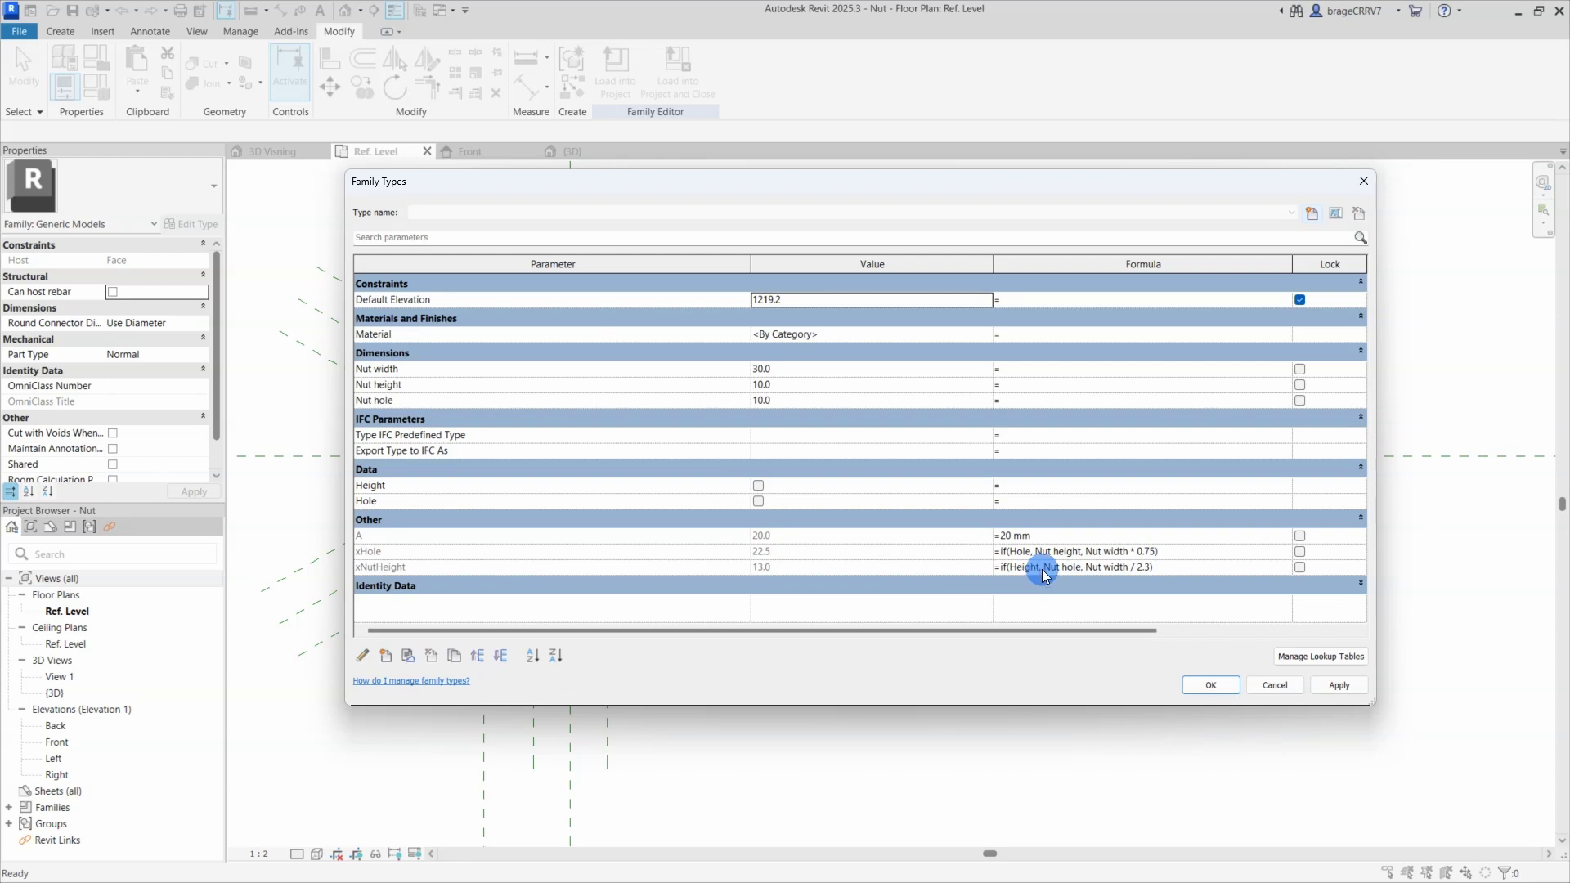
pyautogui.click(1044, 567)
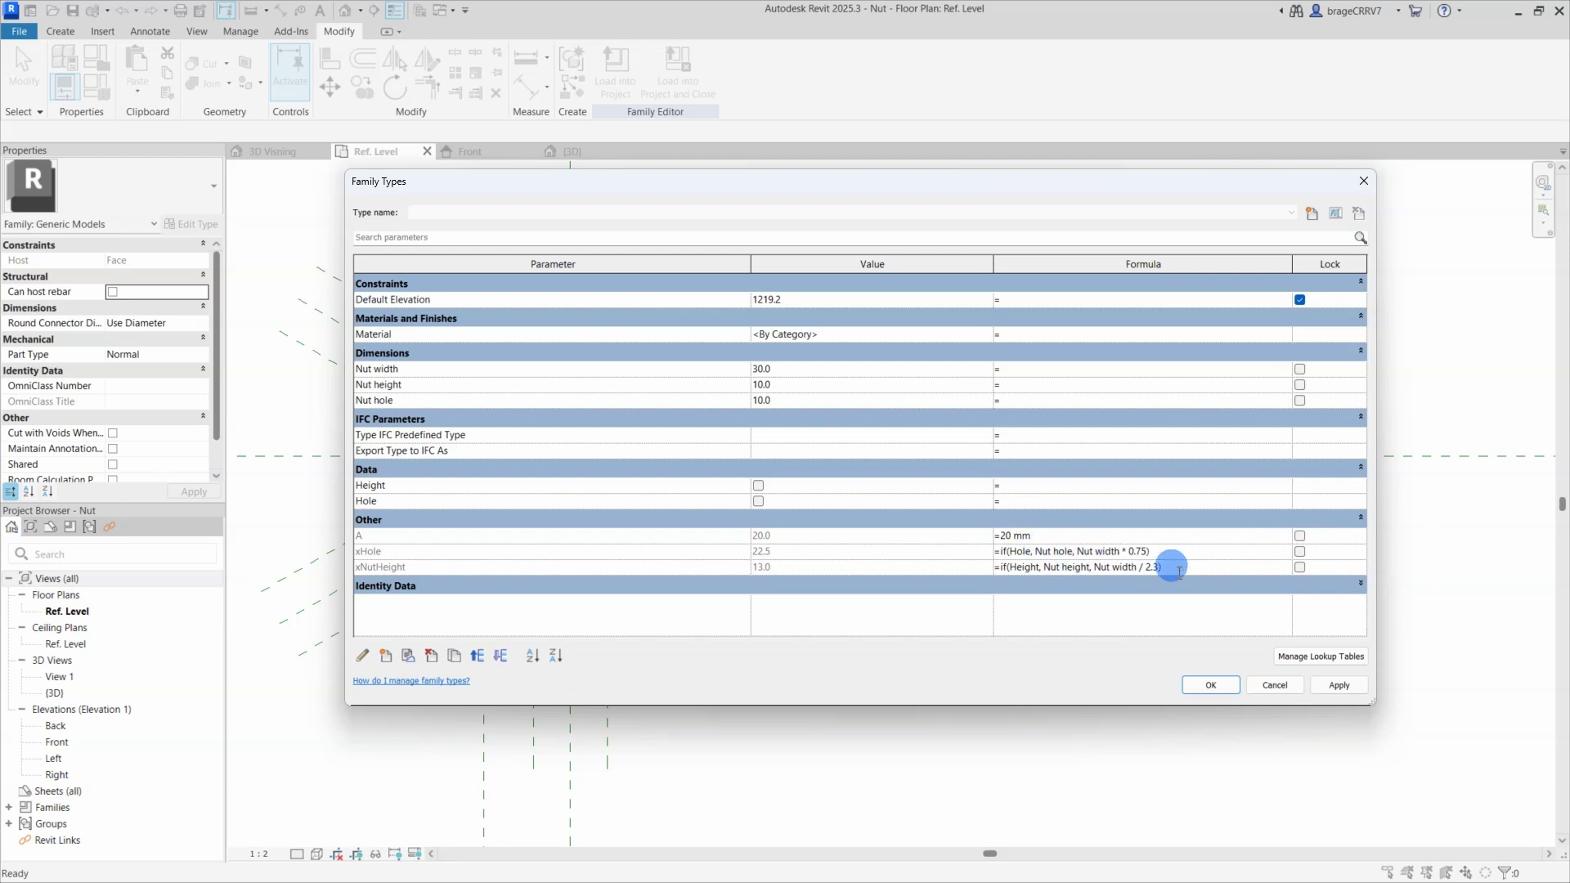
pyautogui.click(1332, 684)
# Close Family Types and load the Nut family into the project, overwriting the existing version
pyautogui.click(1210, 685)
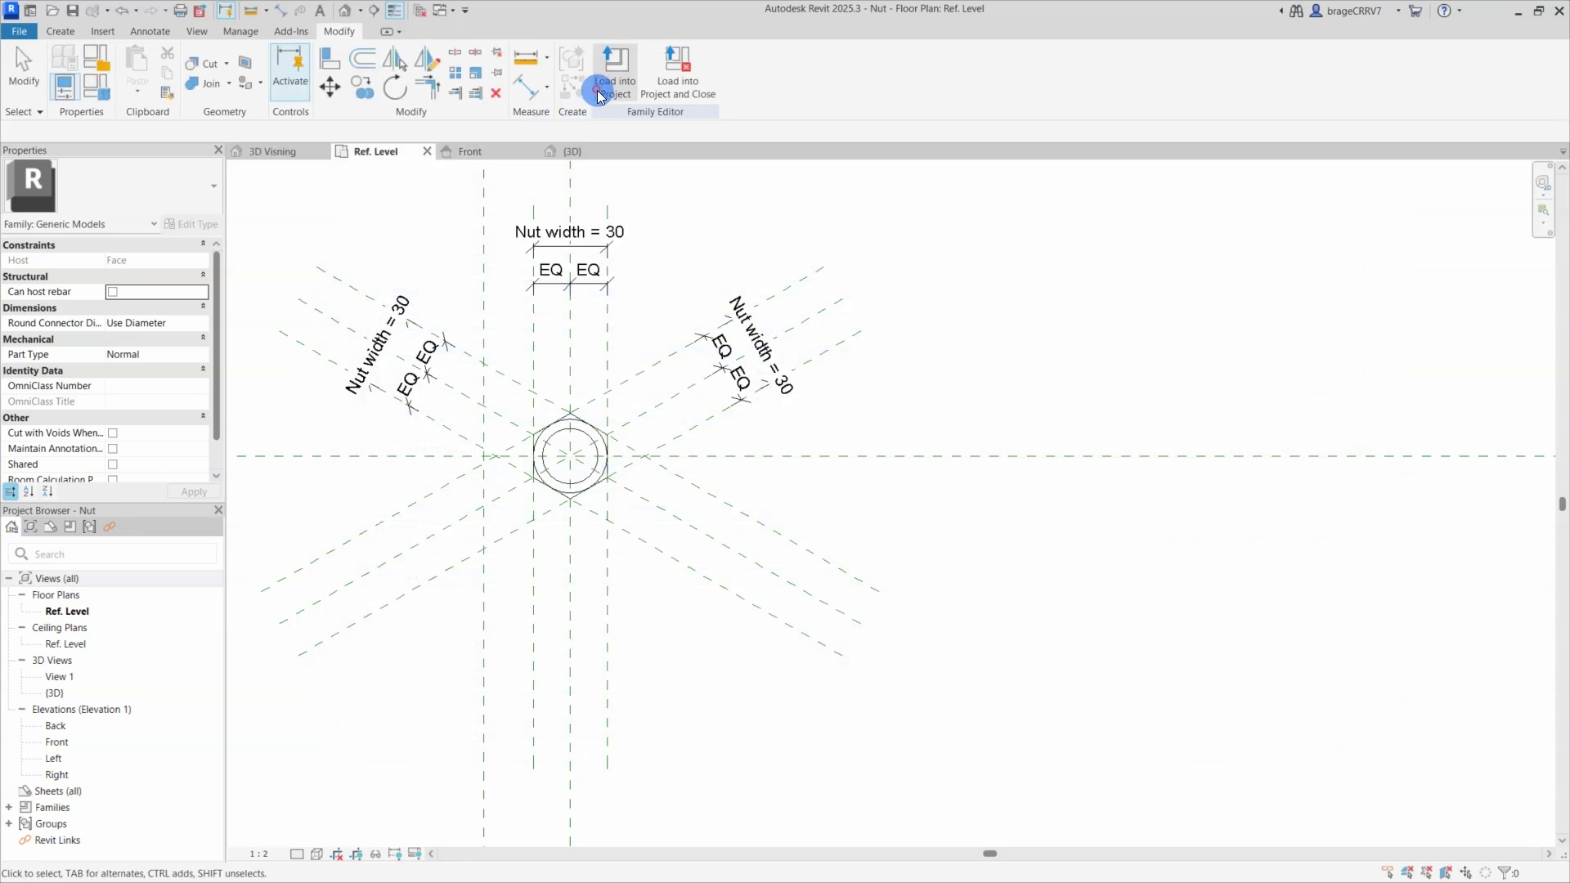
pyautogui.click(614, 67)
pyautogui.click(728, 398)
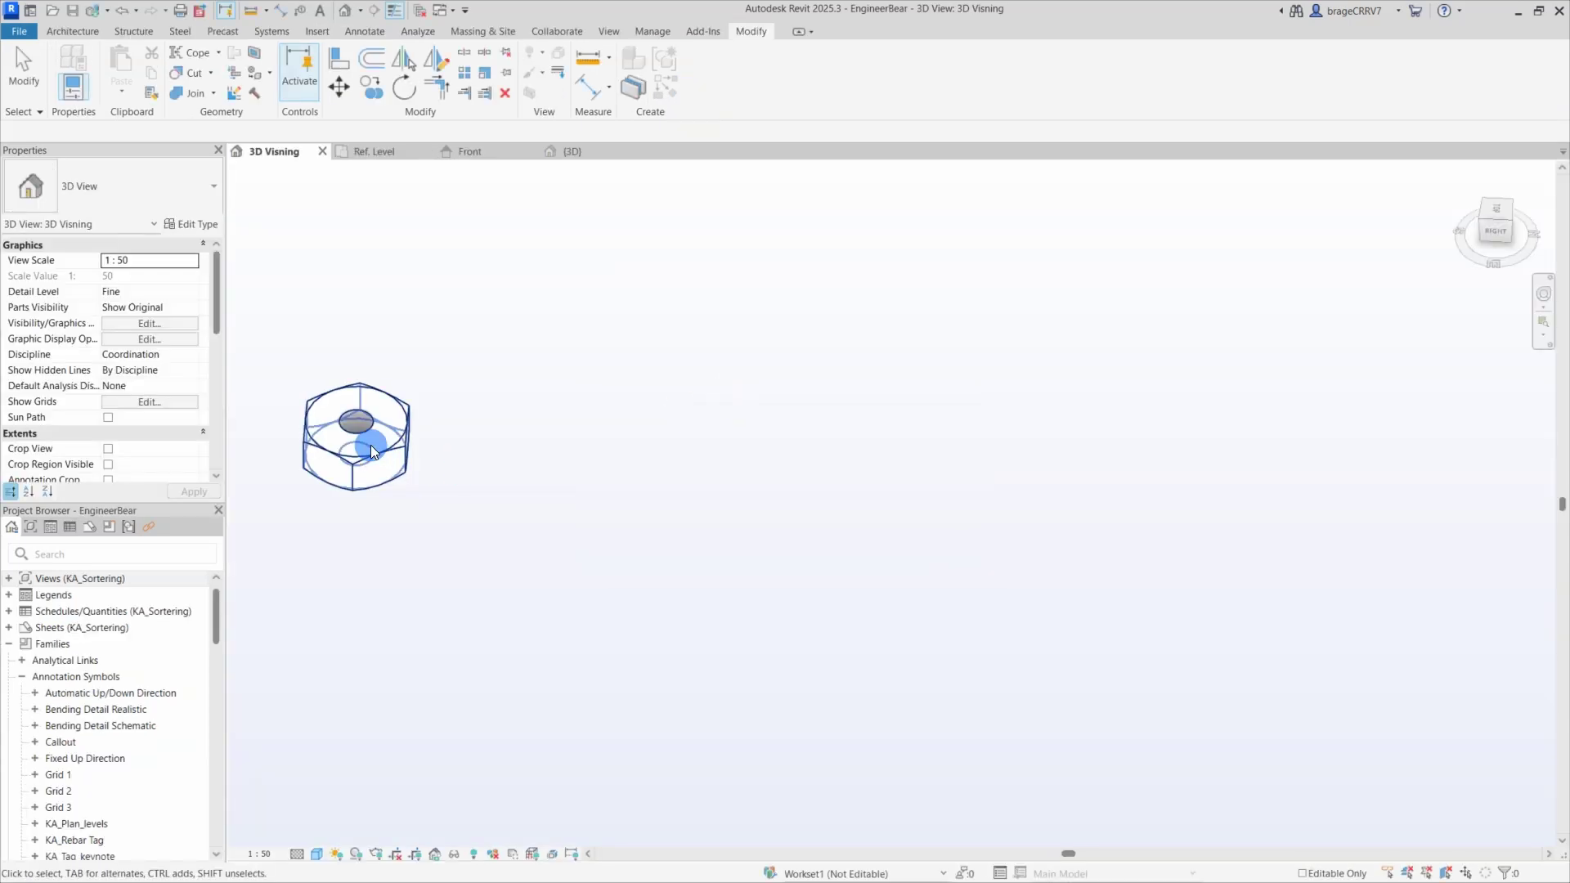
# Check Height in the placed nut's type parameters and apply, making the nut 50.0 tall
pyautogui.click(361, 441)
pyautogui.click(193, 224)
pyautogui.scroll(-3, 916, 526)
pyautogui.scroll(3, 907, 457)
pyautogui.click(914, 432)
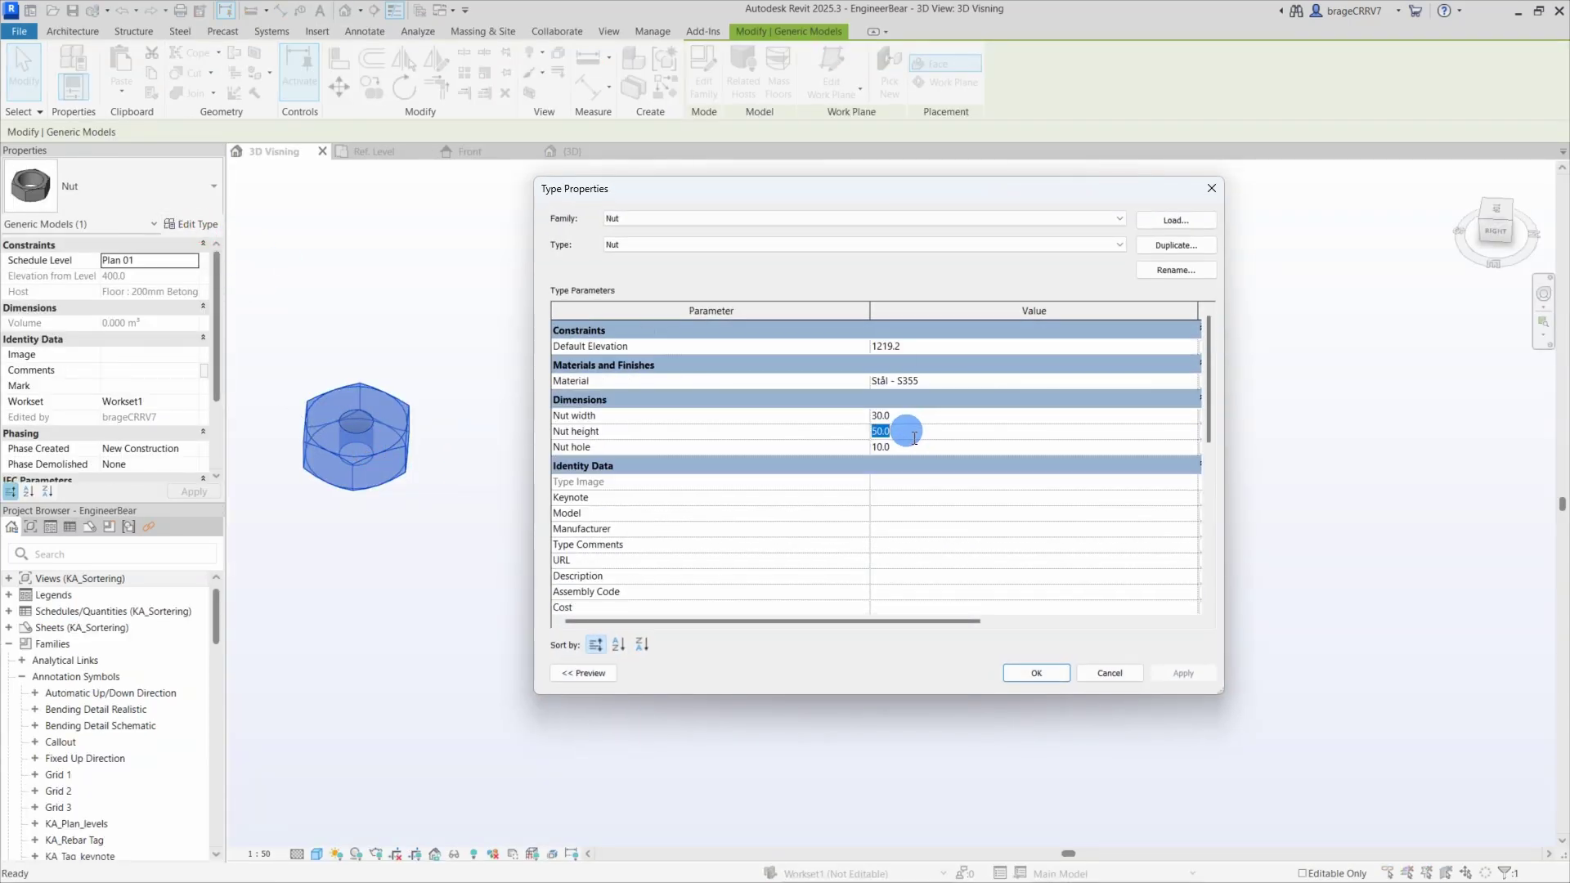
pyautogui.scroll(-5, 946, 518)
pyautogui.click(877, 507)
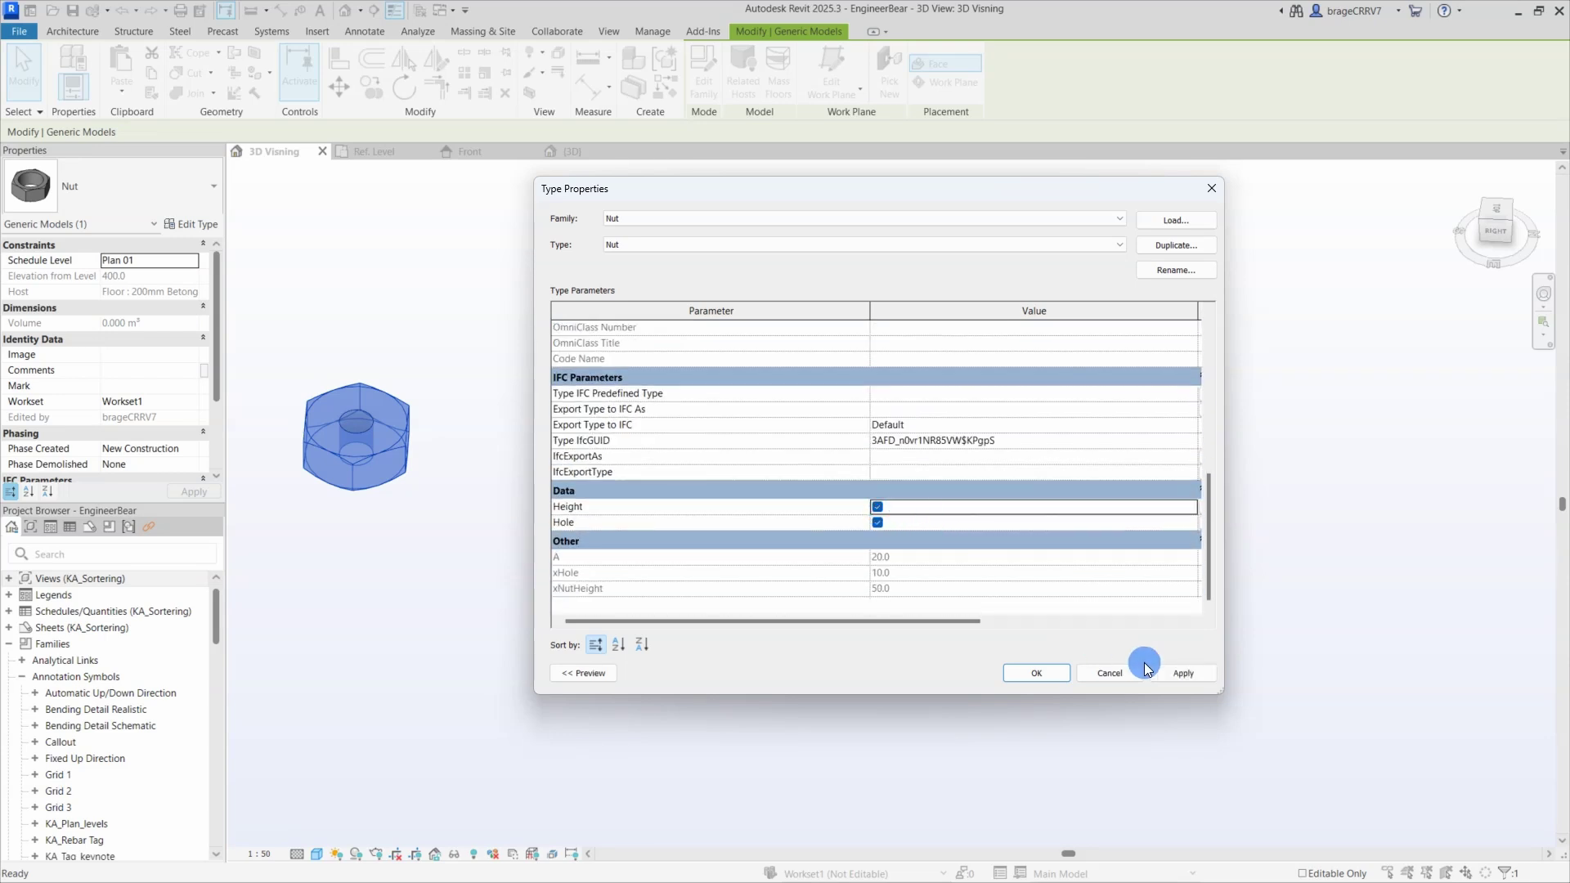
pyautogui.click(1177, 675)
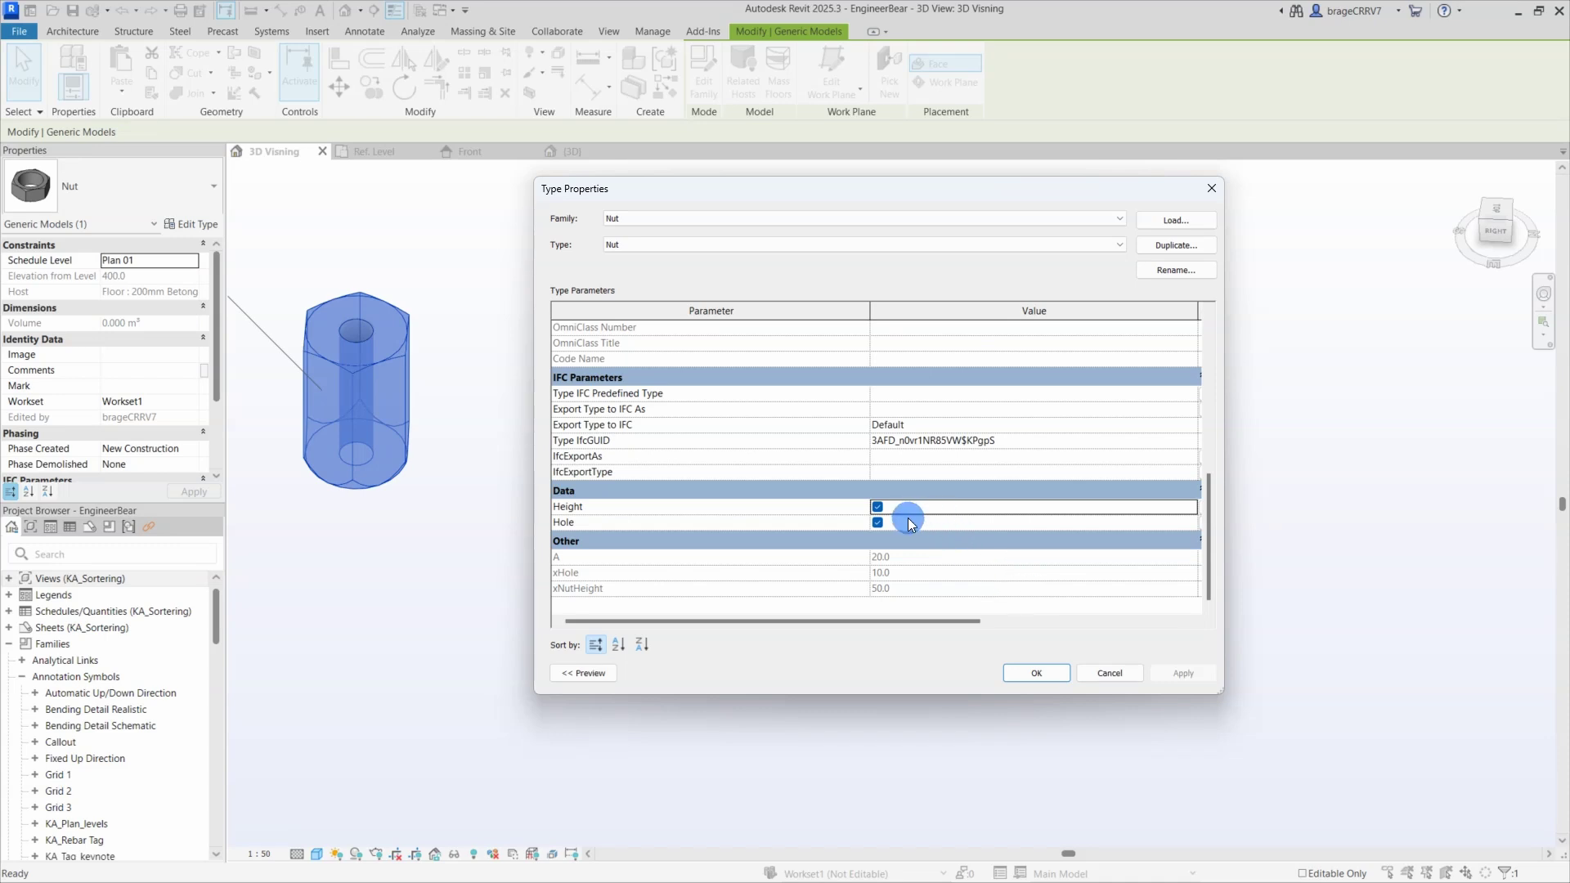
# Uncheck Hole in the nut type, apply, and close the type properties
pyautogui.click(877, 522)
pyautogui.click(1175, 676)
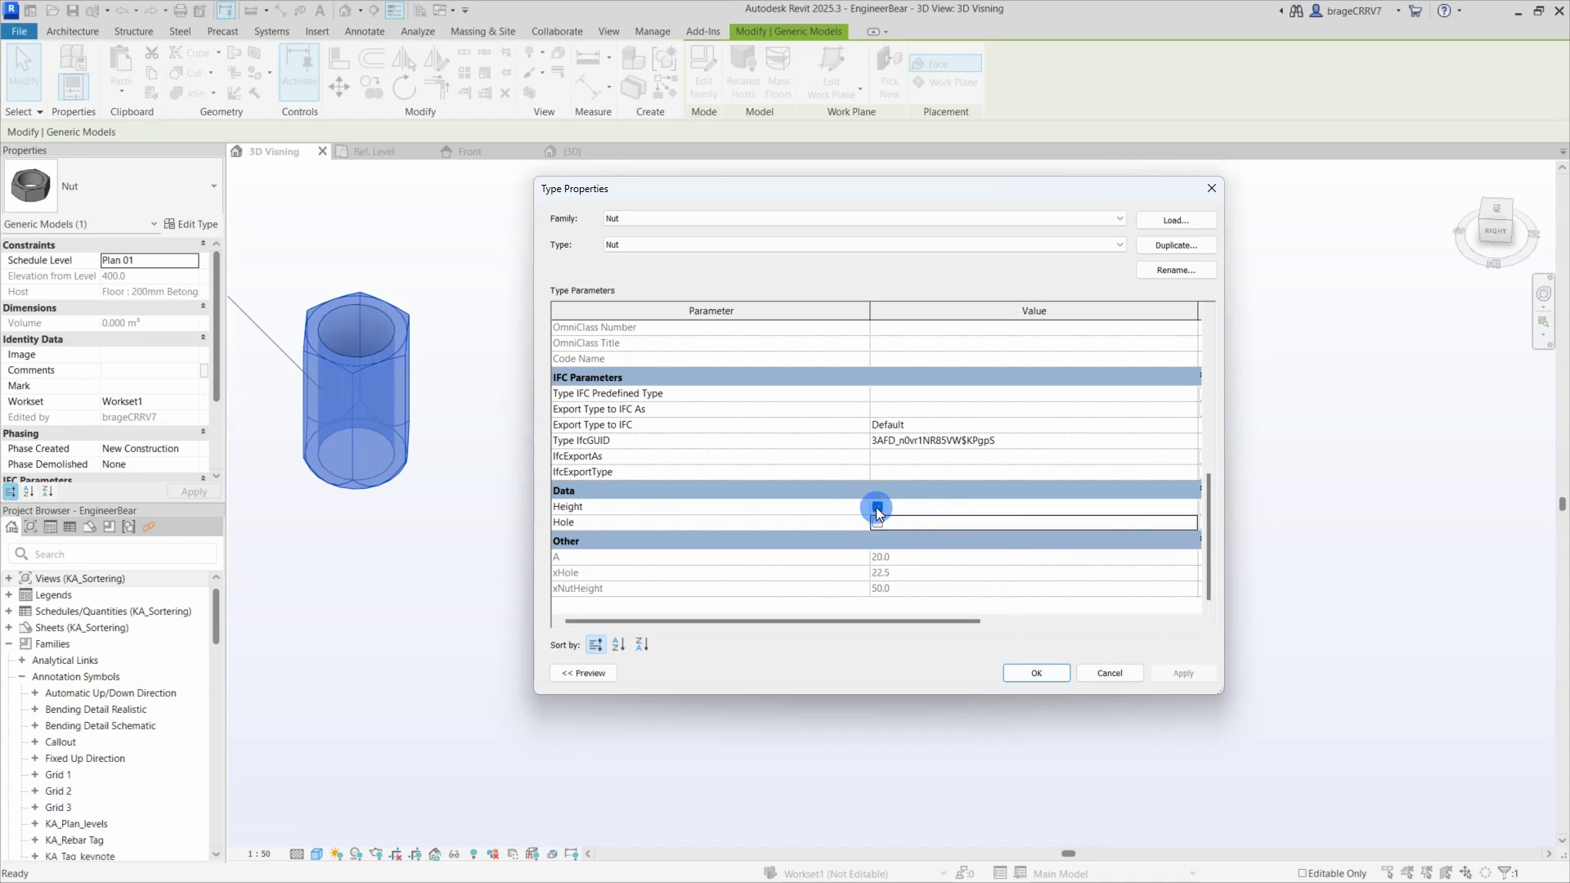
pyautogui.click(1109, 673)
pyautogui.click(791, 585)
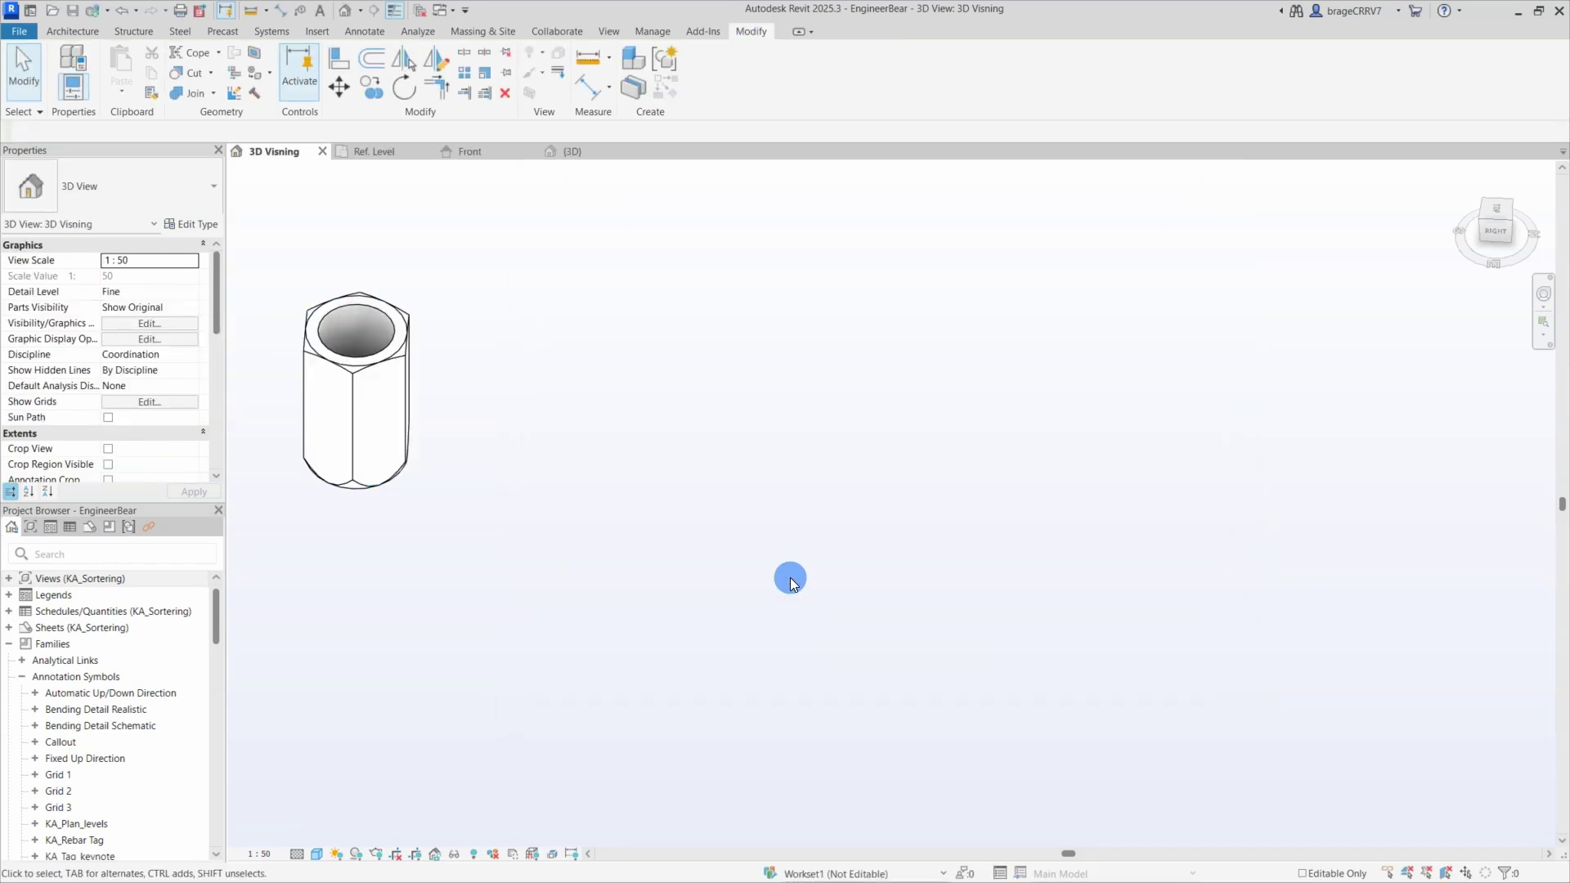